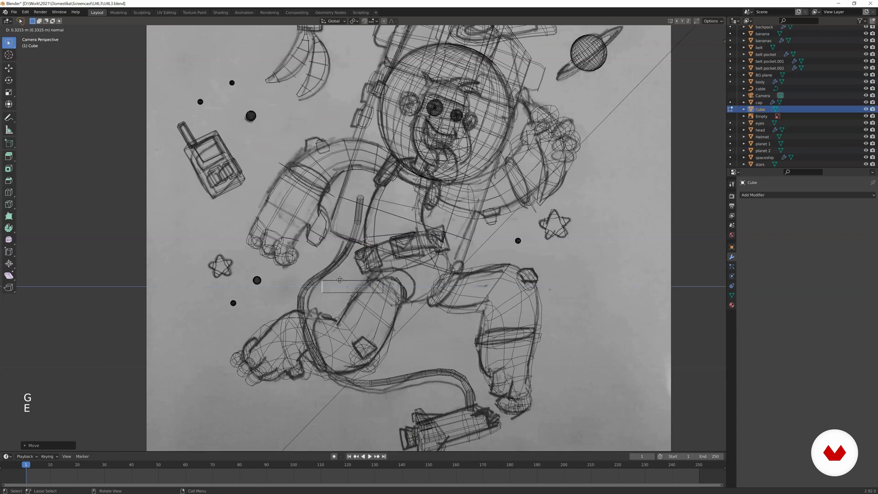
# - Extrude the cube's end face leftward to form the tail's lowest horizontal run, with a corner segment about 0.07 m long
pyautogui.click(331, 280)
pyautogui.scroll(2, 331, 280)
pyautogui.press('g')
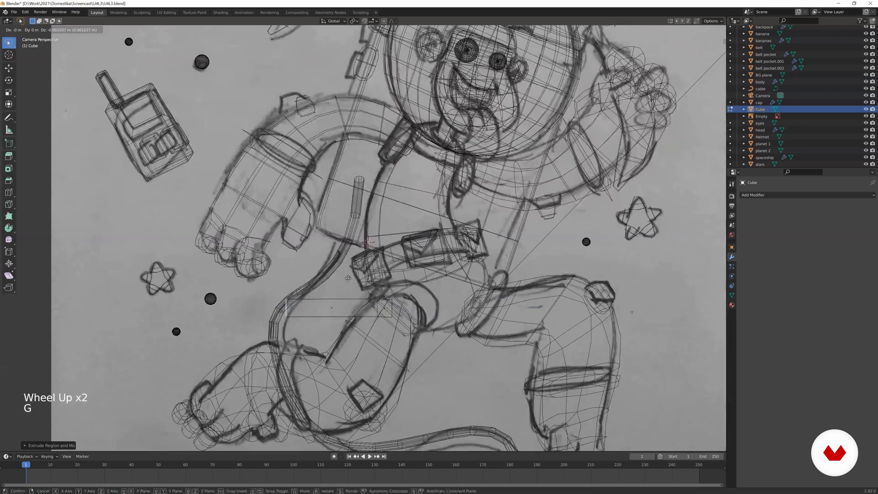
pyautogui.click(335, 279)
pyautogui.press('e')
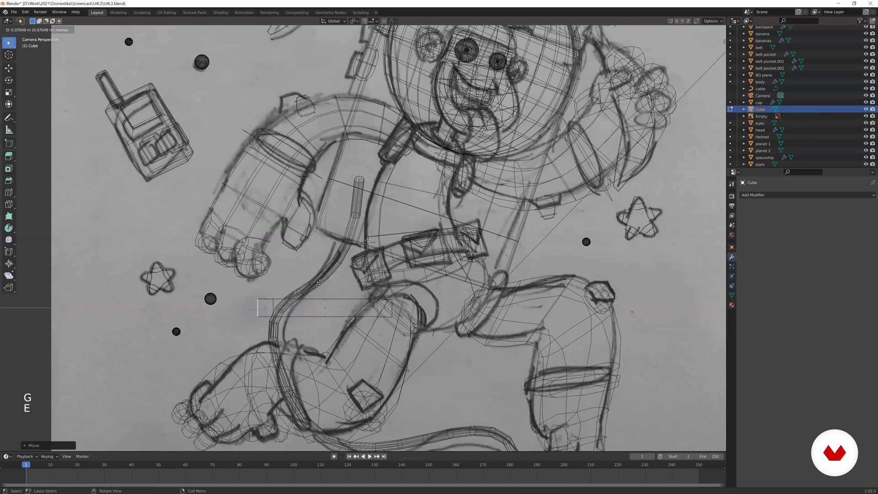
pyautogui.click(318, 283)
# - Extrude the corner segment's upper face upward to form the tail's first vertical run
pyautogui.click(267, 294)
pyautogui.press('e')
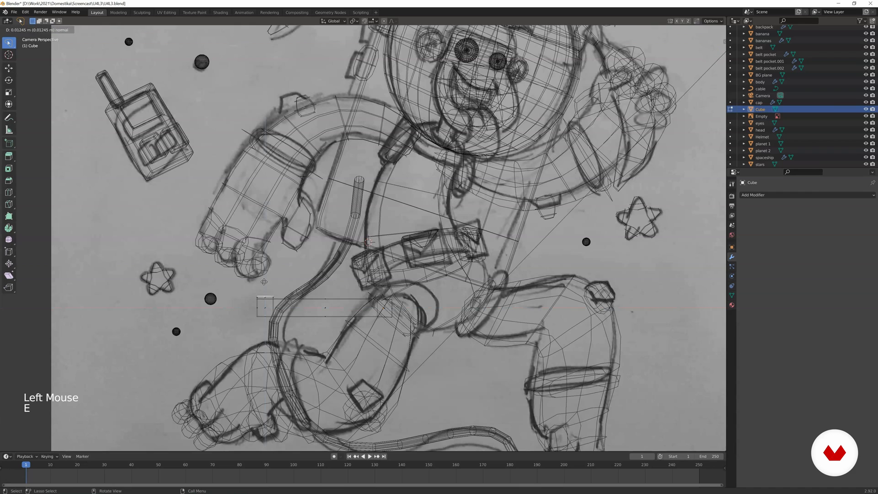
pyautogui.click(260, 214)
# - Thicken the tail's lower corner by moving its outer side faces outward along X and its bottom faces slightly down
pyautogui.click(276, 296)
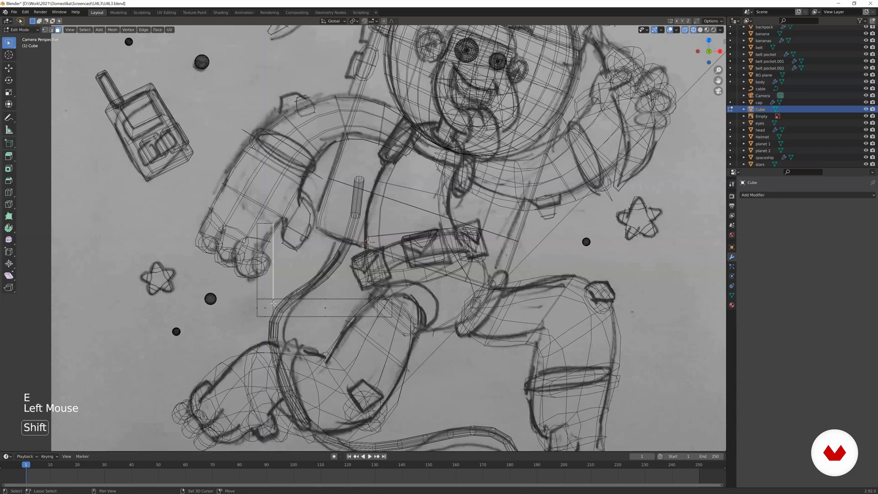
pyautogui.click(256, 268)
pyautogui.keyDown('shift'); pyautogui.click(258, 309); pyautogui.keyUp('shift')
pyautogui.press('g')
pyautogui.press('x')
pyautogui.click(264, 323)
pyautogui.click(264, 319)
pyautogui.keyDown('shift'); pyautogui.click(325, 319); pyautogui.keyUp('shift')
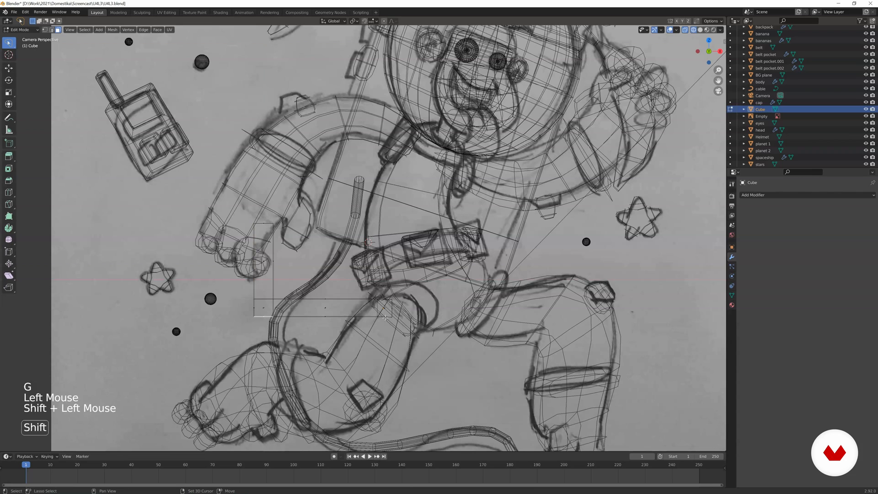
pyautogui.press('g')
pyautogui.click(320, 321)
# - Extrude the tail rightward from the first vertical run to a new corner, and upward from there toward the shoulder
pyautogui.press('e')
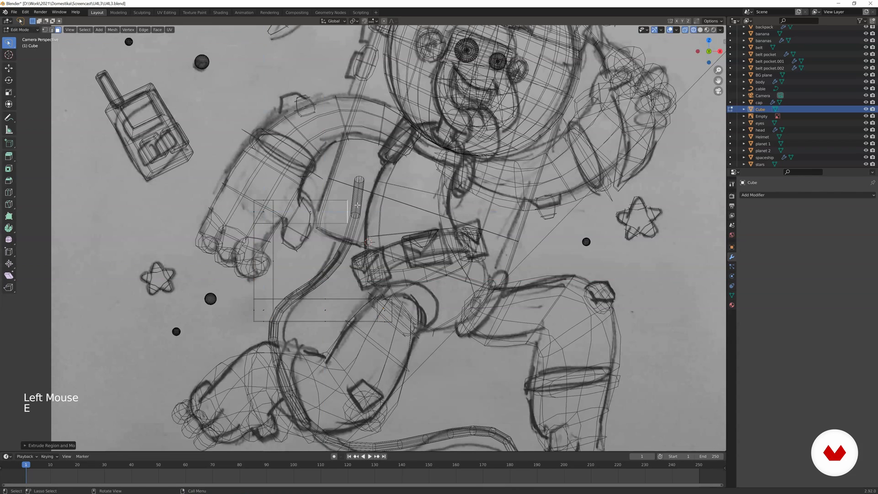
pyautogui.click(373, 203)
pyautogui.press('e')
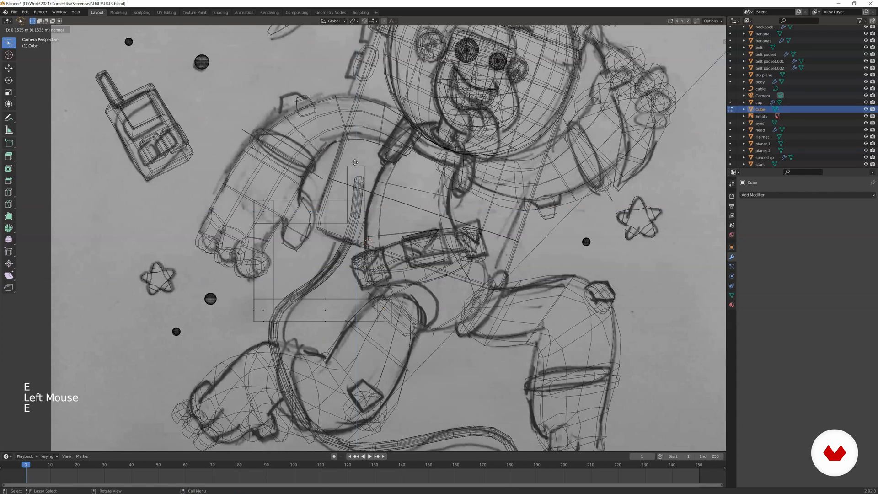
pyautogui.press('e')
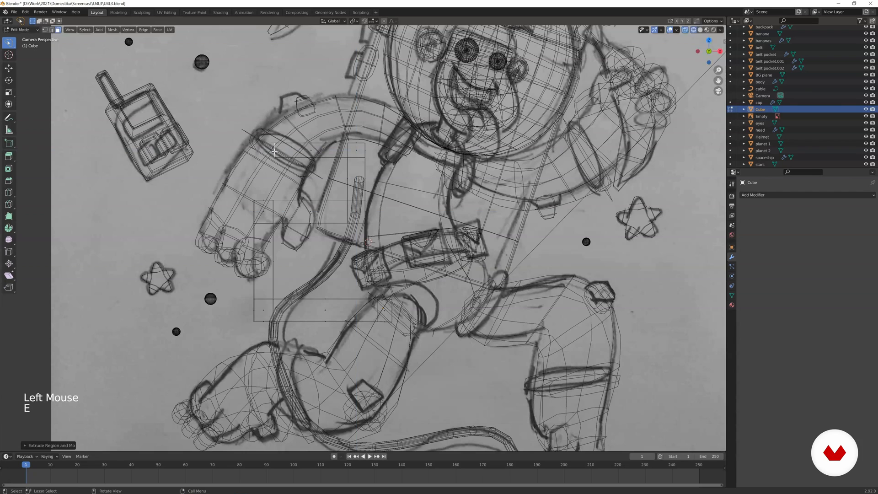
# - Extrude the tail's upper bends up, right and up again, adding a short segment at each corner
pyautogui.click(267, 105)
pyautogui.press('e')
pyautogui.click(267, 86)
pyautogui.click(275, 96)
pyautogui.press('e')
pyautogui.click(304, 95)
pyautogui.press('e')
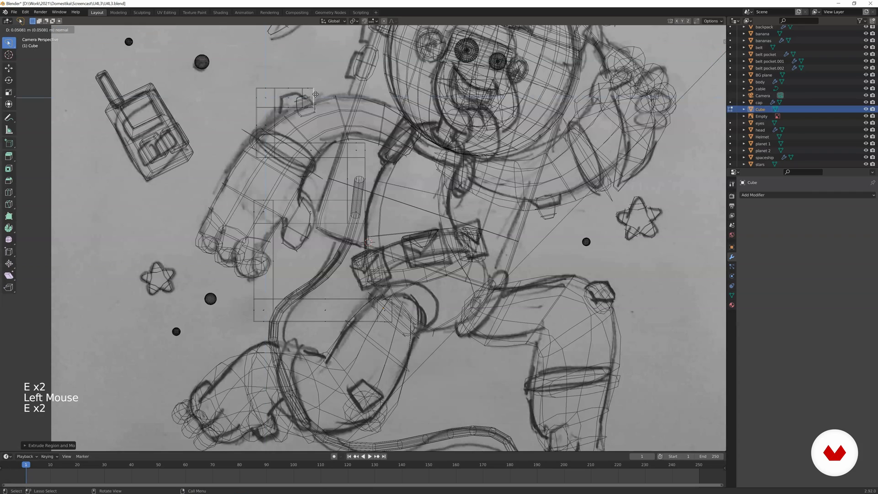
pyautogui.click(322, 93)
pyautogui.press('e')
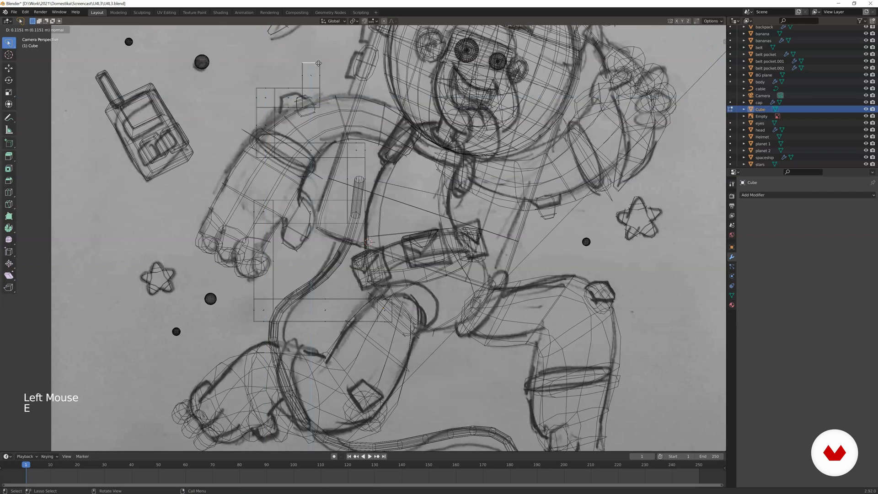
pyautogui.press('Tab')
# - Scale, rotate and reposition the tail shape in solid view so it zigzags behind the lowered arm from hip to bananas
pyautogui.press('z')
pyautogui.press('z')
pyautogui.scroll(-3, 434, 265)
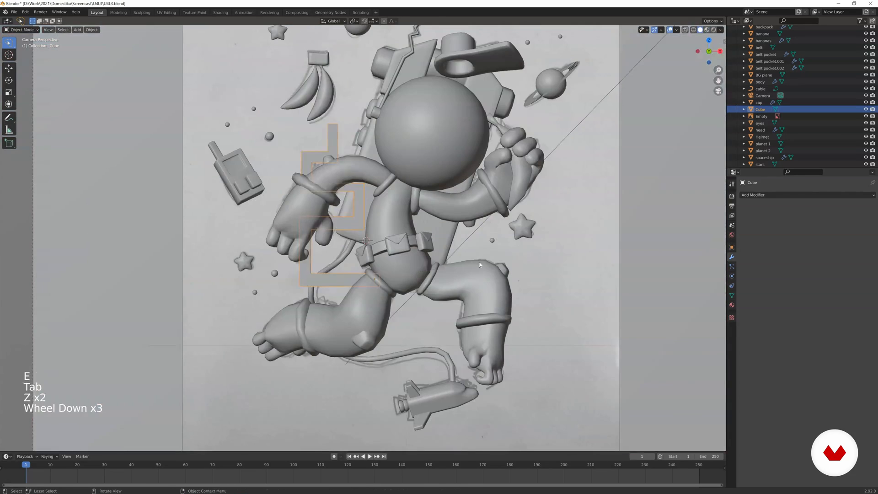
pyautogui.press('s')
pyautogui.press('g')
pyautogui.scroll(-1, 481, 252)
pyautogui.press('r')
pyautogui.press('g')
pyautogui.click(465, 247)
# - Add a Subdivision Surface modifier to the cube and rename the object tail
pyautogui.click(757, 196)
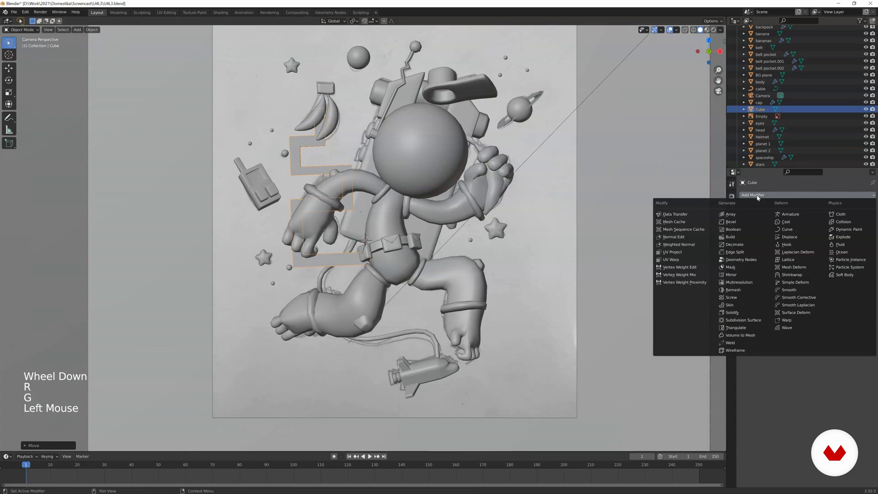
pyautogui.click(743, 320)
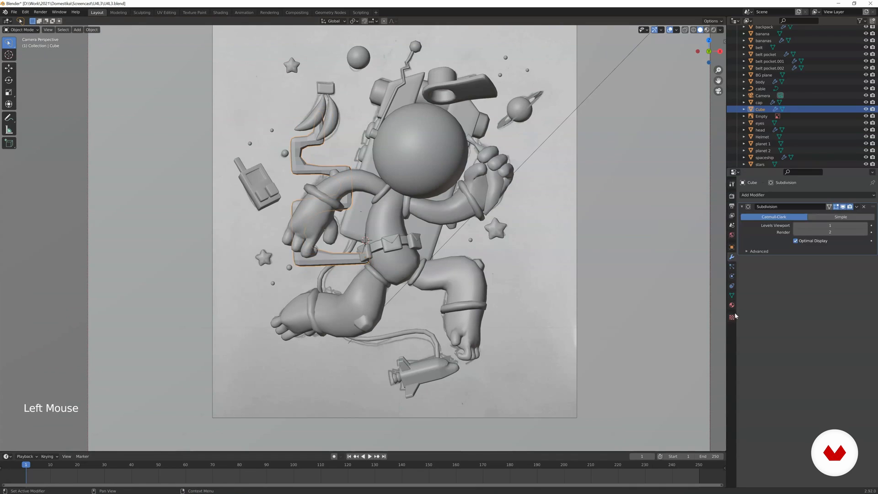
pyautogui.doubleClick(760, 109)
pyautogui.scroll(-1, 760, 112)
pyautogui.write('t')
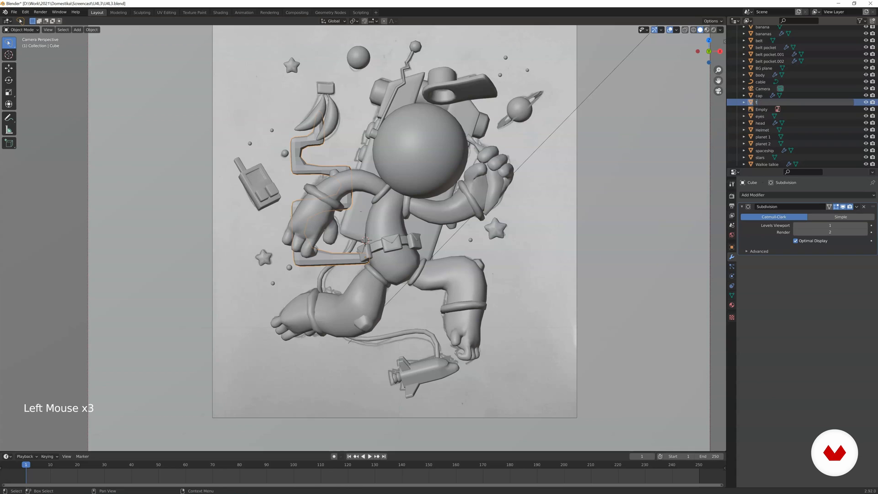
pyautogui.write('ail')
pyautogui.press('Return')
# - Add loop cuts close to the corners of the tail's upper bends to tighten their smoothed shape
pyautogui.scroll(4, 233, 146)
pyautogui.keyDown('shift'); pyautogui.moveTo(233, 146); pyautogui.dragTo(307, 158, button='middle'); pyautogui.keyUp('shift')
pyautogui.scroll(1, 298, 195)
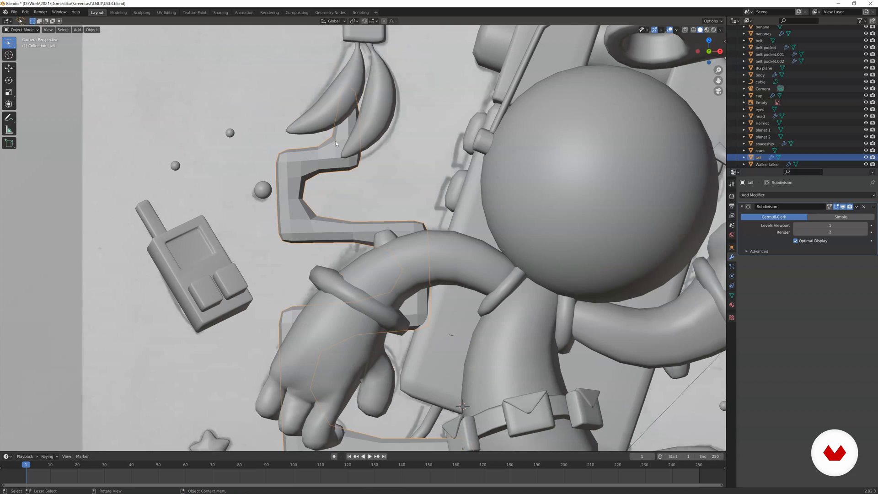
pyautogui.press('Tab')
pyautogui.hotkey('ctrl', 'r')
pyautogui.hotkey('ctrl', 'r')
pyautogui.hotkey('ctrl', 'r')
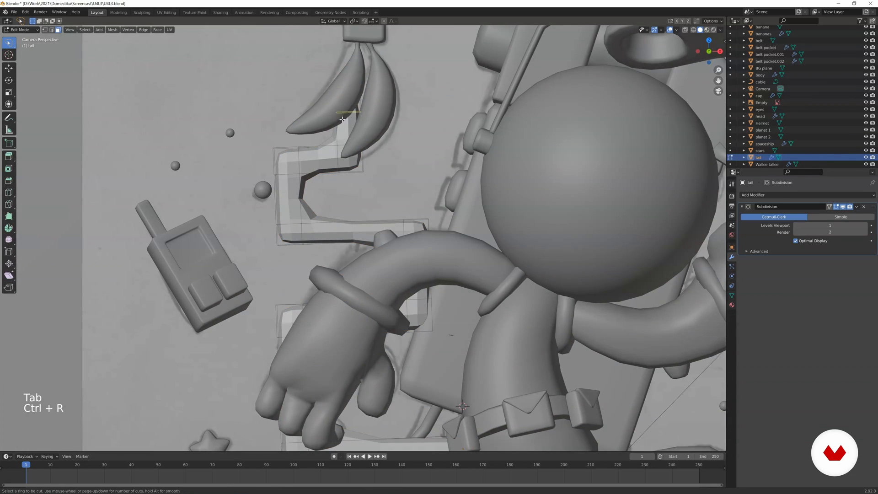
pyautogui.hotkey('ctrl', 'r')
pyautogui.hotkey('ctrl', 'r')
pyautogui.hotkey('ctrl', 'r')
pyautogui.click(344, 222)
pyautogui.click(344, 222)
pyautogui.hotkey('ctrl', 'r')
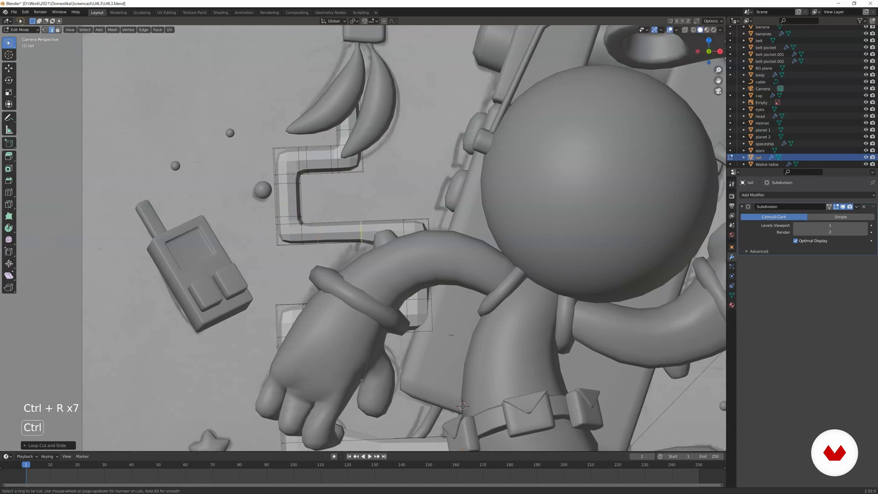
# - Add loop cuts around the tail's middle bends behind the lowered arm, working in wireframe view
pyautogui.press('z')
pyautogui.scroll(2, 405, 266)
pyautogui.hotkey('ctrl', 'r')
pyautogui.hotkey('ctrl', 'r')
pyautogui.hotkey('ctrl', 'r')
pyautogui.hotkey('ctrl', 'r')
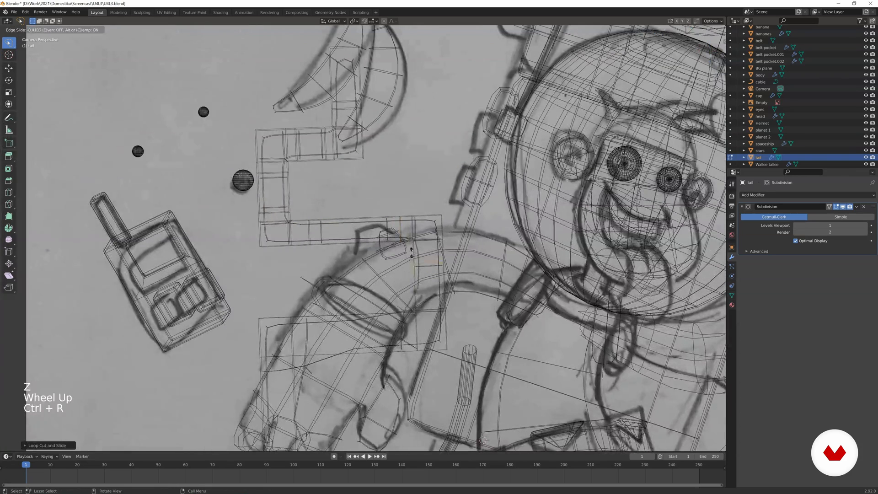
pyautogui.click(336, 317)
pyautogui.click(298, 316)
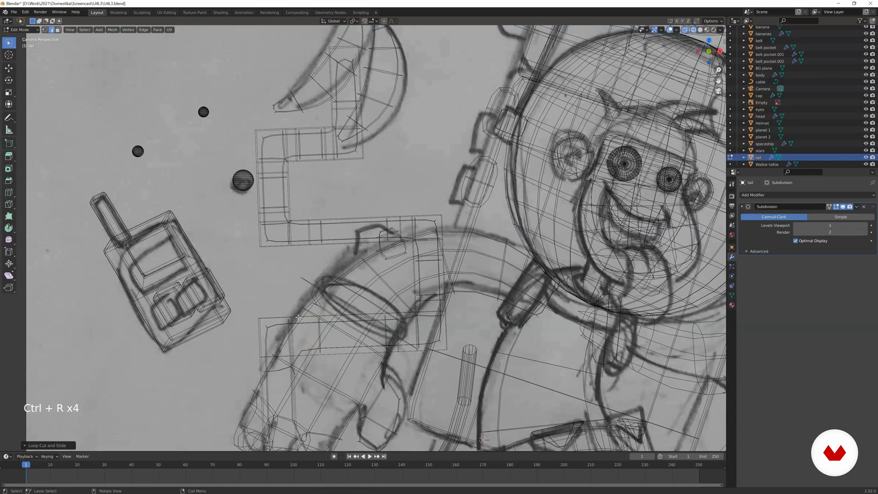
# - Add supporting loop cuts near the corners of the tail's lower bends behind the hand
pyautogui.press('z')
pyautogui.moveTo(332, 333)
pyautogui.keyDown('shift'); pyautogui.mouseDown(button='middle')
pyautogui.moveTo(364, 187)
pyautogui.moveTo(425, 228)
pyautogui.moveTo(426, 209)
pyautogui.moveTo(402, 217)
pyautogui.mouseUp(button='middle'); pyautogui.keyUp('shift')
pyautogui.scroll(8, 425, 229)
pyautogui.scroll(3, 426, 209)
pyautogui.moveTo(402, 218); pyautogui.dragTo(430, 215, button='middle')
pyautogui.scroll(2, 383, 226)
pyautogui.scroll(1, 382, 225)
pyautogui.hotkey('ctrl', 'r')
pyautogui.hotkey('ctrl', 'r')
pyautogui.click(570, 316)
pyautogui.click(568, 355)
pyautogui.hotkey('ctrl', 'r')
pyautogui.hotkey('ctrl', 'r')
pyautogui.click(515, 393)
pyautogui.click(544, 400)
pyautogui.press('Tab')
# - Select the face loop at the tail's base and move and scale it to fit beside the belt pocket
pyautogui.moveTo(424, 357); pyautogui.dragTo(426, 286, button='middle')
pyautogui.press('KP_0')
pyautogui.press('z')
pyautogui.scroll(-5, 401, 335)
pyautogui.scroll(1, 426, 286)
pyautogui.press('Tab')
pyautogui.press('z')
pyautogui.click(259, 180)
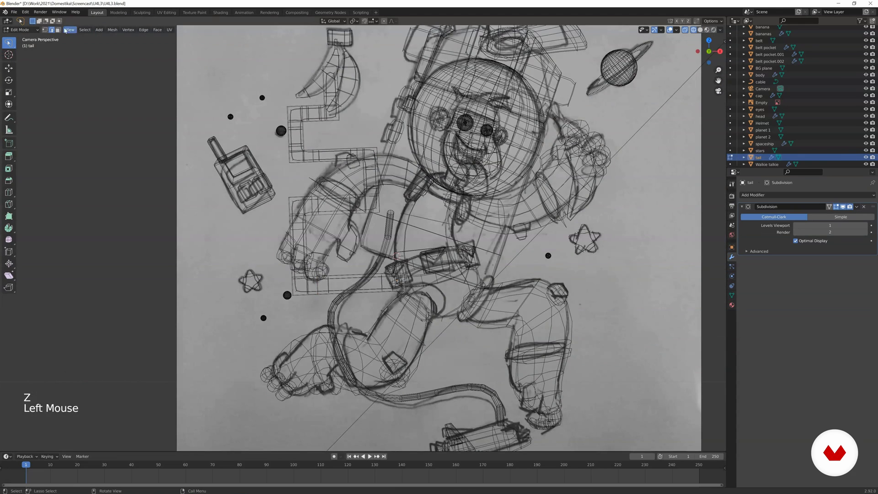
pyautogui.keyDown('alt'); pyautogui.click(400, 270); pyautogui.keyUp('alt')
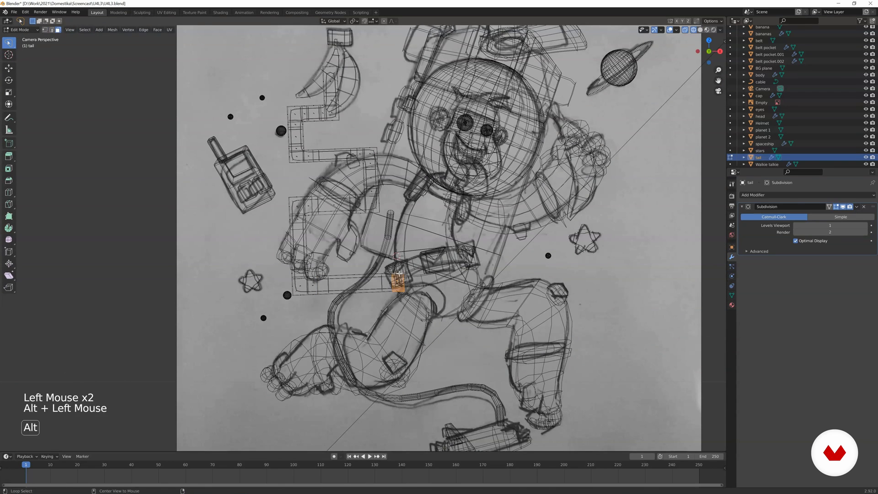
pyautogui.press('g')
pyautogui.press('s')
pyautogui.press('g')
pyautogui.press('Tab')
# - Scale the whole tail slightly in solid view
pyautogui.press('z')
pyautogui.scroll(-2, 426, 237)
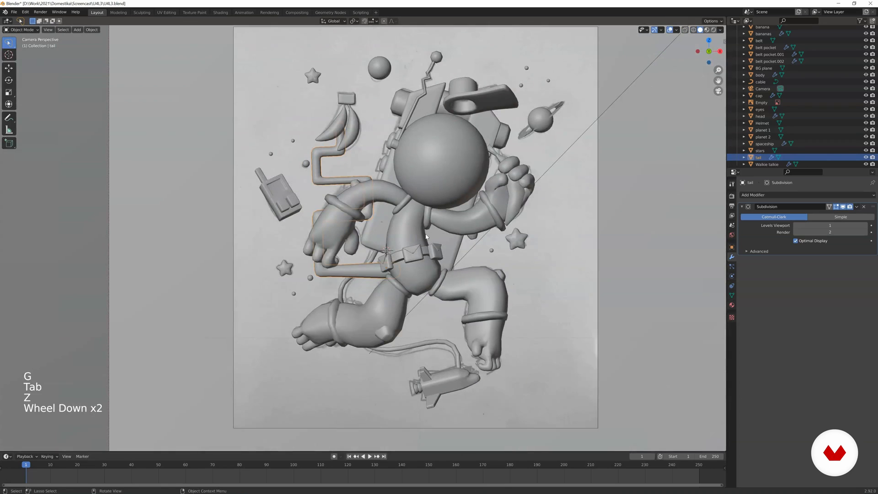
pyautogui.scroll(-1, 427, 237)
pyautogui.press('s')
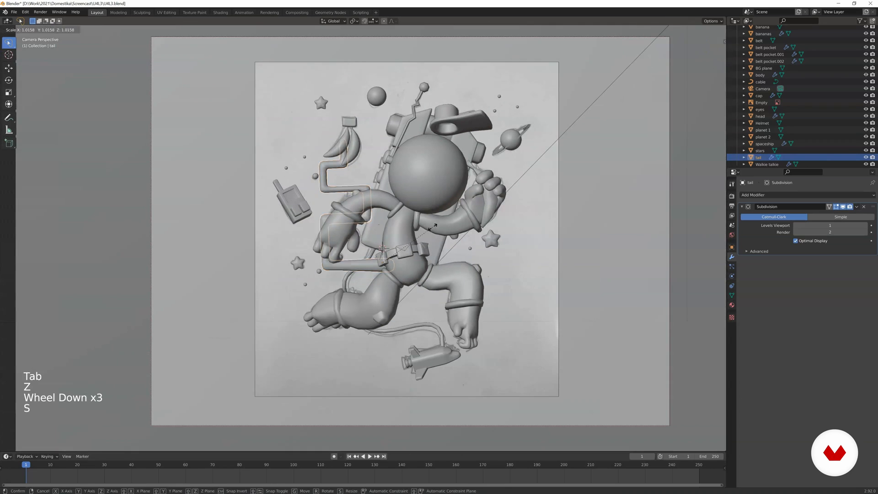
pyautogui.click(435, 225)
# - Move the bananas up and left, away from the tail tip, and rotate them to a tilted angle
pyautogui.click(354, 207)
pyautogui.keyDown('shift'); pyautogui.moveTo(355, 207); pyautogui.dragTo(368, 259, button='middle'); pyautogui.keyUp('shift')
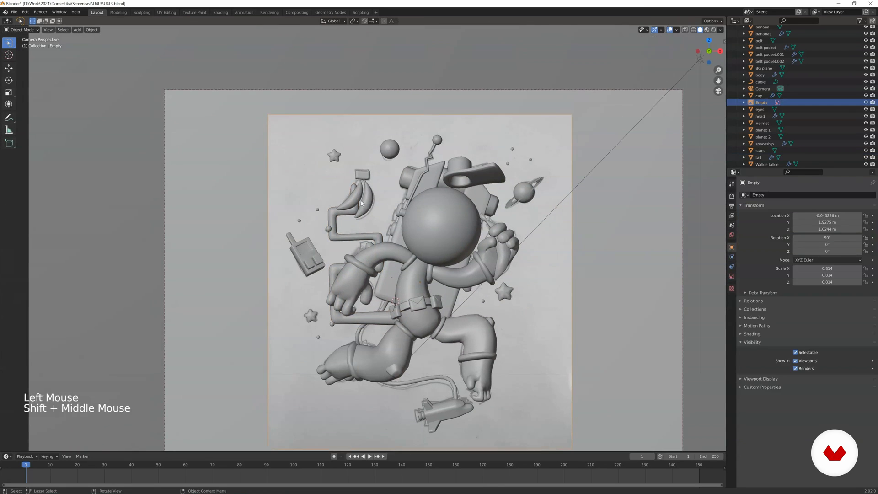
pyautogui.click(359, 188)
pyautogui.press('g')
pyautogui.click(319, 162)
pyautogui.press('r')
pyautogui.click(313, 167)
pyautogui.press('g')
pyautogui.click(320, 173)
pyautogui.press('r')
pyautogui.click(371, 184)
# - Rotate the tail slightly
pyautogui.click(349, 199)
pyautogui.press('r')
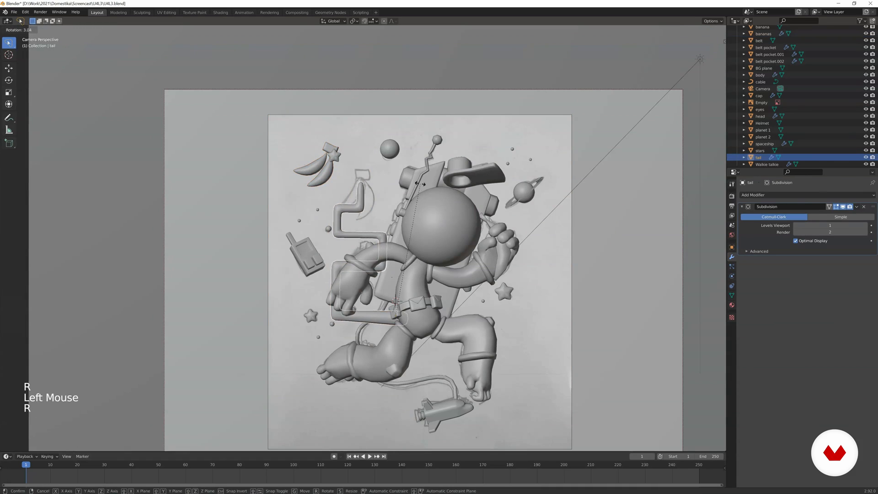
pyautogui.click(308, 254)
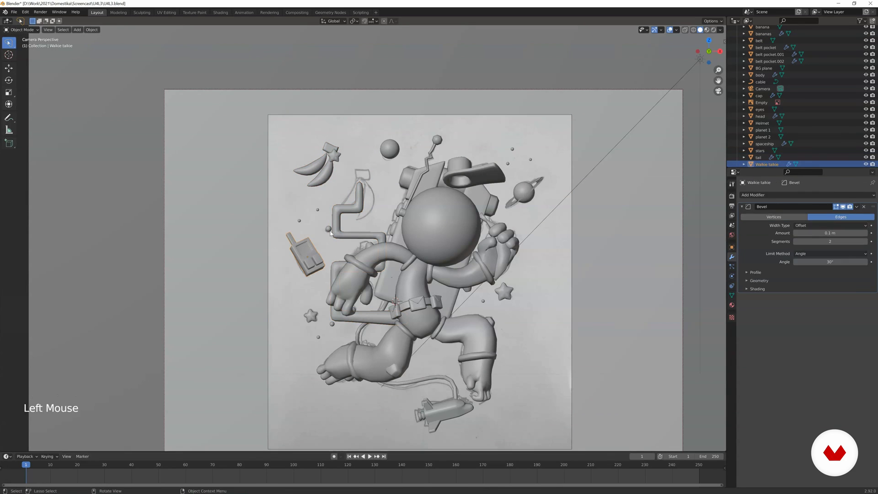
# - Move the small round stars slightly left so they sit clear of the tail's bends
pyautogui.click(329, 231)
pyautogui.press('g')
pyautogui.scroll(4, 318, 218)
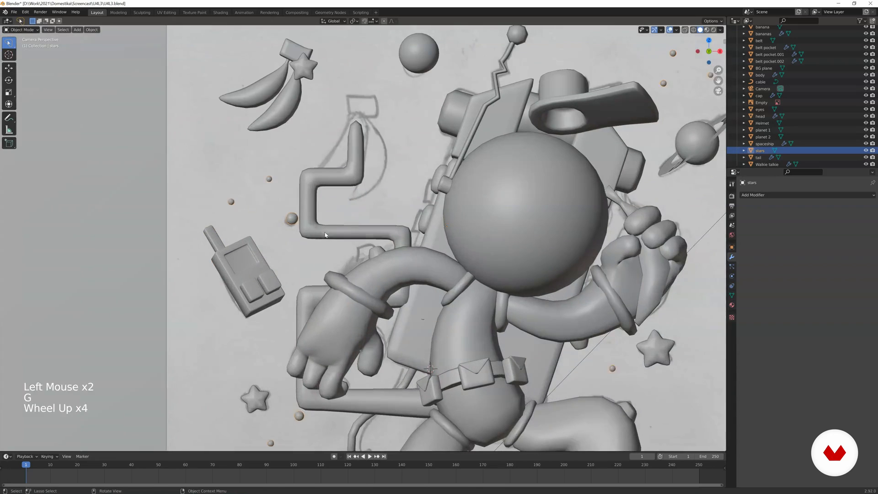
pyautogui.scroll(-3, 302, 222)
pyautogui.keyDown('shift'); pyautogui.moveTo(304, 226); pyautogui.dragTo(298, 219, button='middle'); pyautogui.keyUp('shift')
# - Move the five-pointed star beside the lowered hand up and left, away from the tail
pyautogui.click(295, 303)
pyautogui.press('g')
pyautogui.scroll(-2, 464, 299)
pyautogui.keyDown('shift'); pyautogui.moveTo(465, 299); pyautogui.dragTo(414, 272, button='middle'); pyautogui.keyUp('shift')
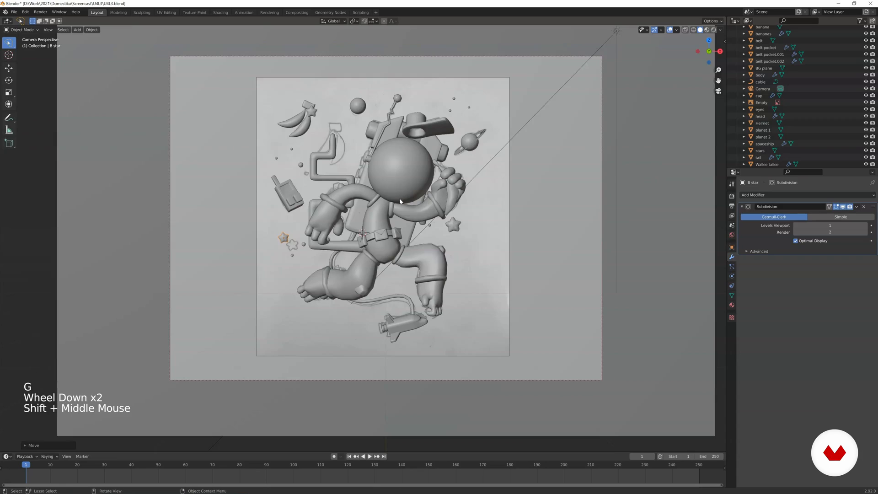
# - Hide the reference sketch image behind the character
pyautogui.scroll(2, 401, 201)
pyautogui.click(218, 117)
pyautogui.scroll(-4, 219, 120)
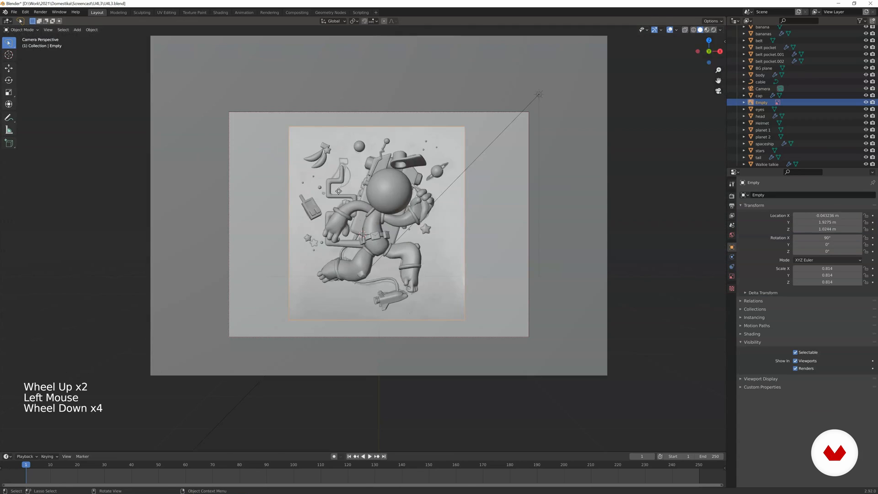
pyautogui.press('g')
pyautogui.press('h')
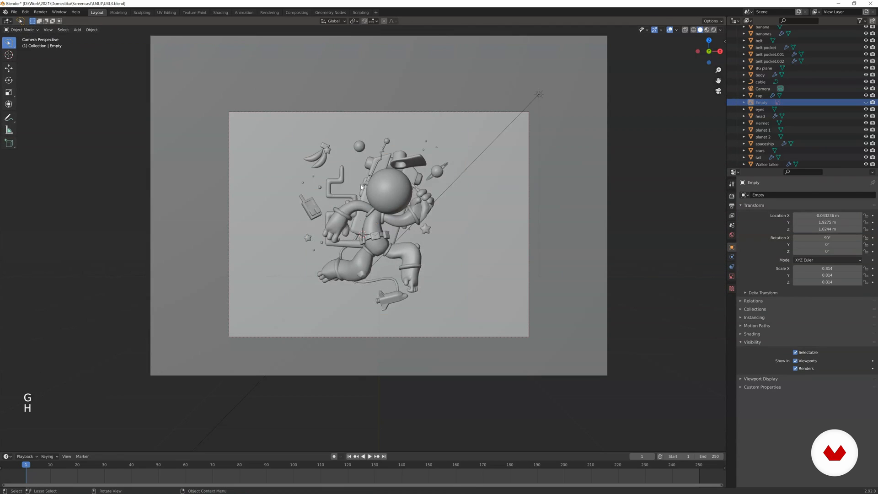
pyautogui.scroll(3, 360, 186)
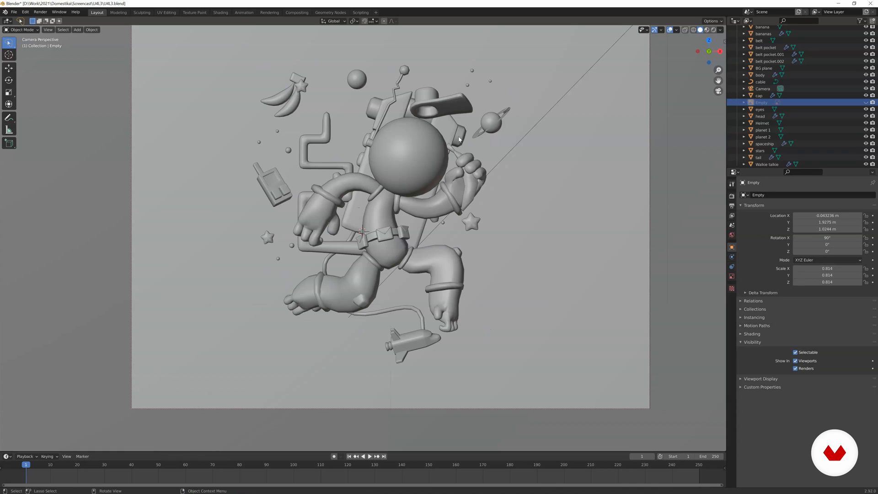
pyautogui.click(493, 124)
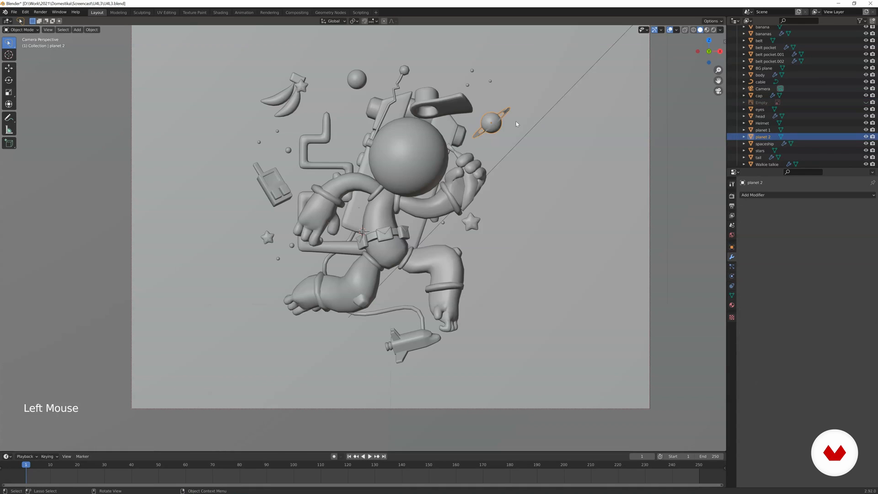
pyautogui.scroll(2, 516, 121)
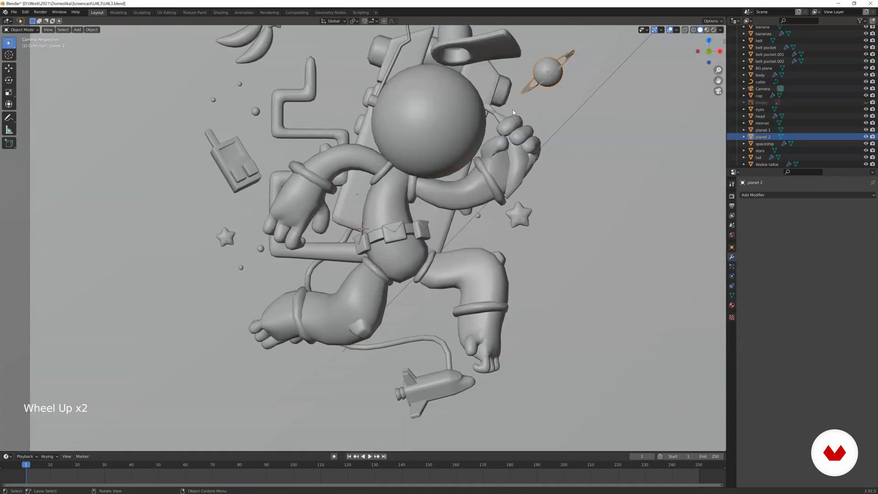
pyautogui.scroll(-4, 496, 118)
# - Duplicate the plain round planet, placing an enlarged copy in the background's lower-left area below the trailing foot
pyautogui.click(355, 125)
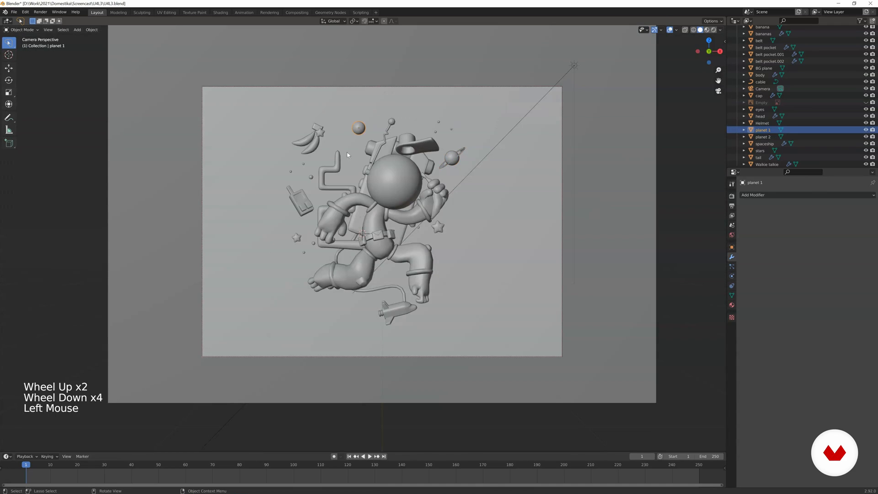
pyautogui.hotkey('shift', 'd')
pyautogui.press('s')
pyautogui.click(378, 273)
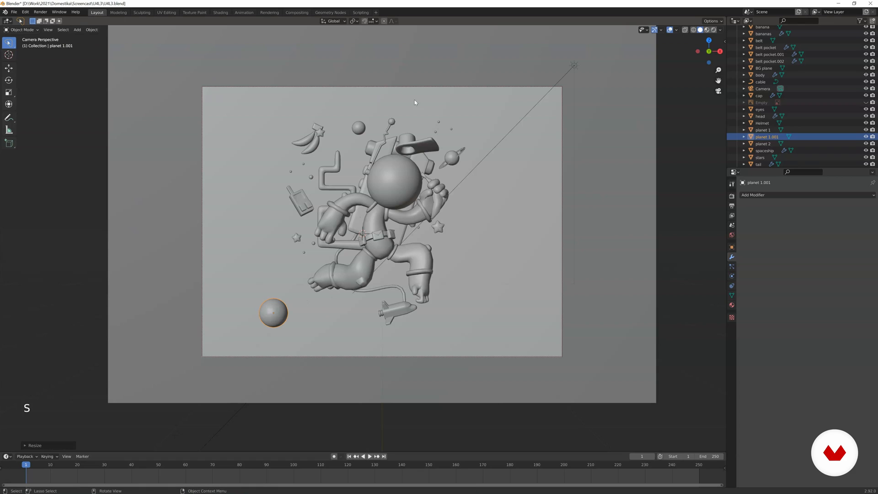
# - Move the enlarged lower-left planet copy slightly up and scale it up a little more
pyautogui.scroll(2, 308, 159)
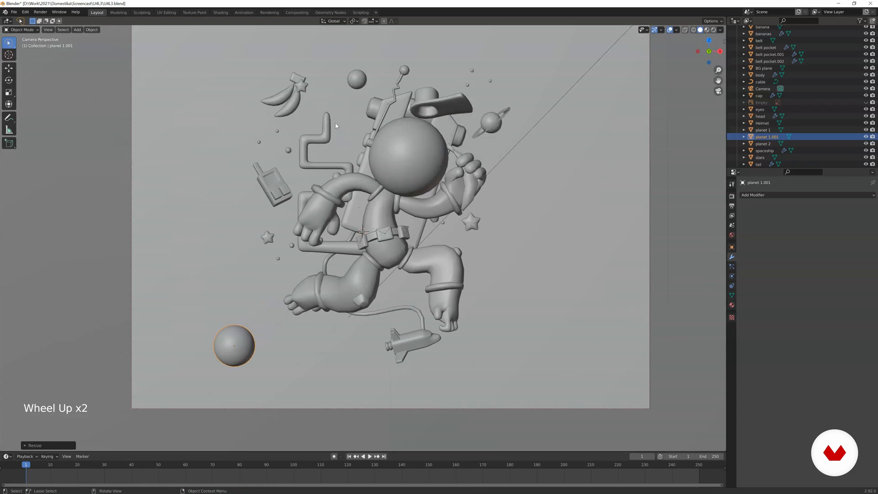
pyautogui.scroll(-2, 315, 182)
pyautogui.scroll(3, 369, 241)
pyautogui.scroll(-2, 298, 212)
pyautogui.scroll(1, 298, 212)
pyautogui.scroll(-2, 322, 133)
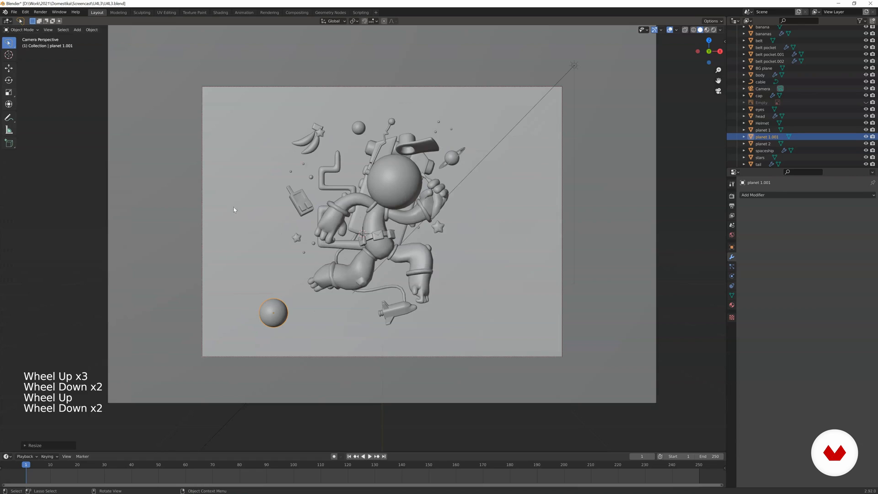
pyautogui.scroll(3, 361, 209)
pyautogui.press('g')
pyautogui.press('s')
pyautogui.moveTo(206, 334); pyautogui.dragTo(347, 238, button='middle')
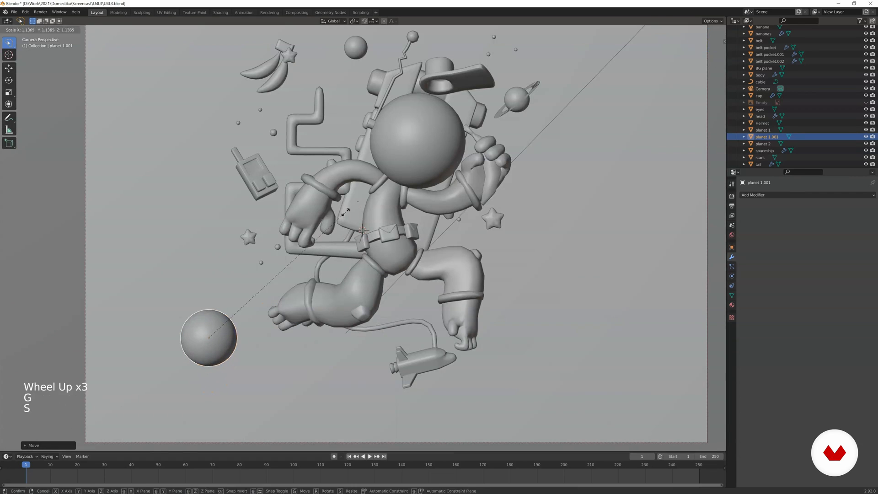
# - Duplicate the lower-left planet and place a copy enlarged about 1.8 times behind it, up and to the left
pyautogui.scroll(8, 289, 225)
pyautogui.moveTo(348, 238); pyautogui.dragTo(572, 206, button='middle')
pyautogui.hotkey('shift', 'd')
pyautogui.press('g')
pyautogui.press('s')
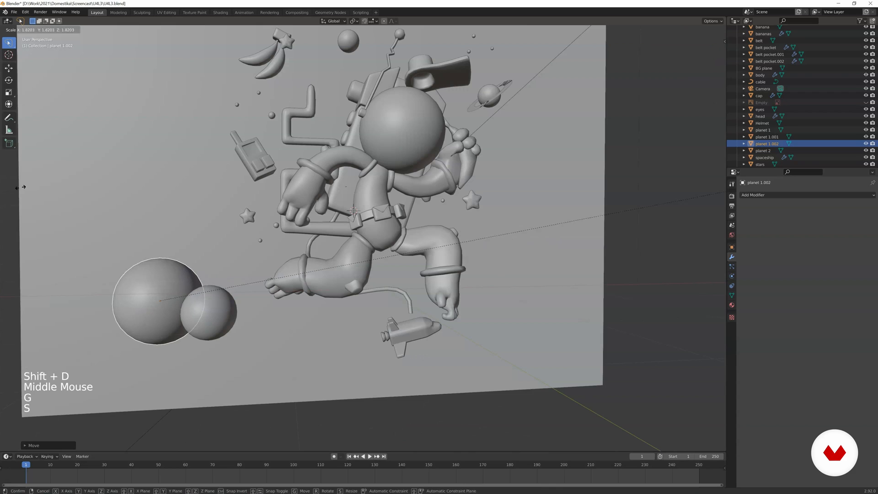
pyautogui.click(147, 221)
# - Shrink the smaller of the two overlapping planets, and slightly shrink the large one while shifting it down and left in camera view
pyautogui.click(212, 314)
pyautogui.press('s')
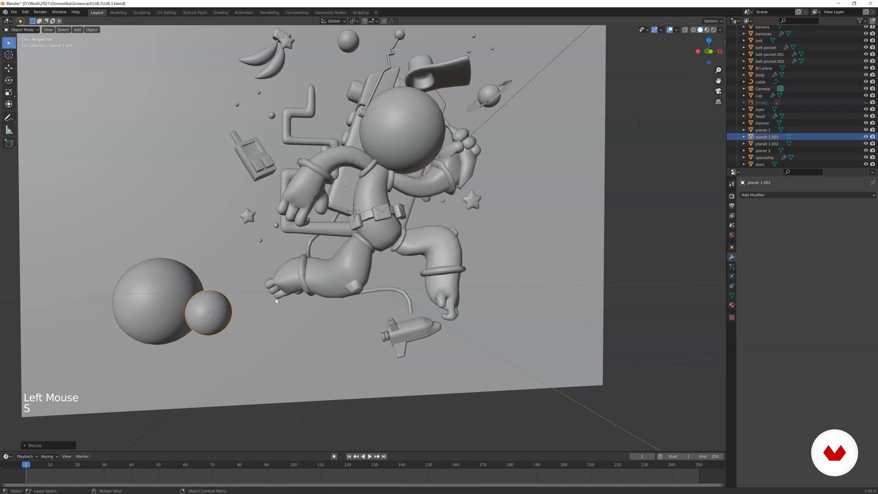
pyautogui.press('KP_0')
pyautogui.scroll(-6, 250, 310)
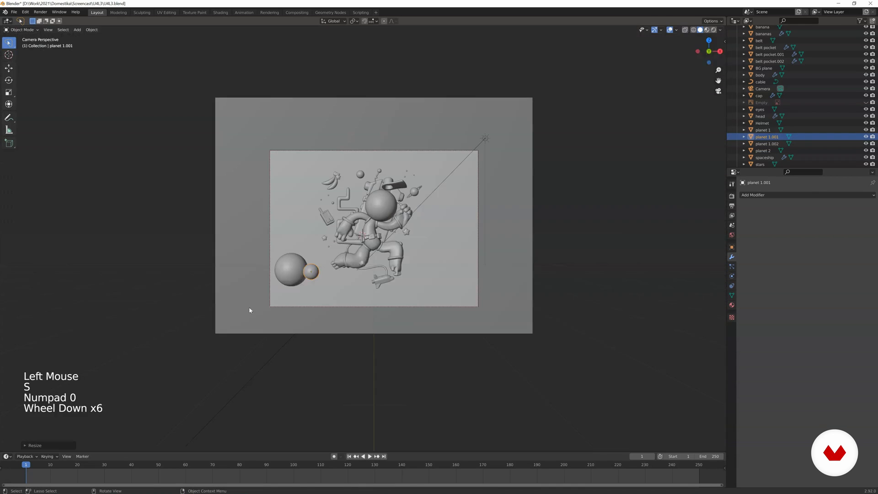
pyautogui.click(297, 263)
pyautogui.press('g')
pyautogui.press('s')
# - Move the ringed planet up and right, away from the raised hand, and enlarge it to roughly double size
pyautogui.scroll(3, 396, 233)
pyautogui.keyDown('shift'); pyautogui.moveTo(328, 284); pyautogui.dragTo(347, 296, button='middle'); pyautogui.keyUp('shift')
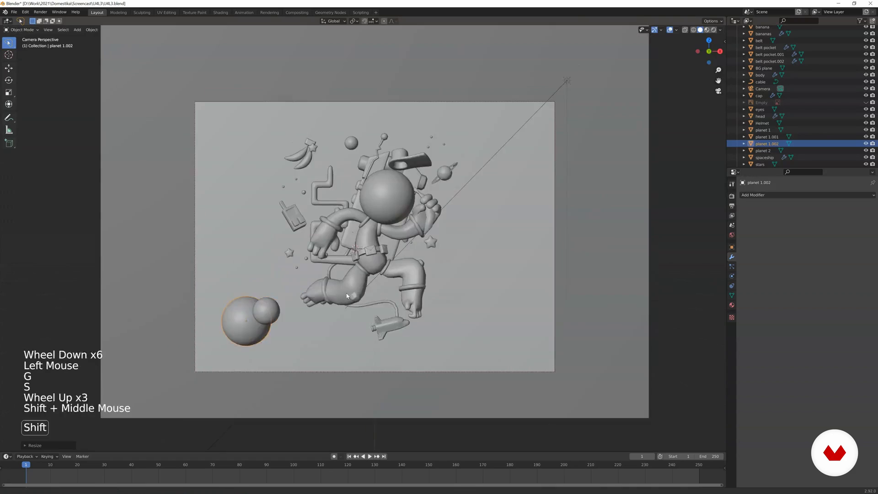
pyautogui.scroll(3, 525, 205)
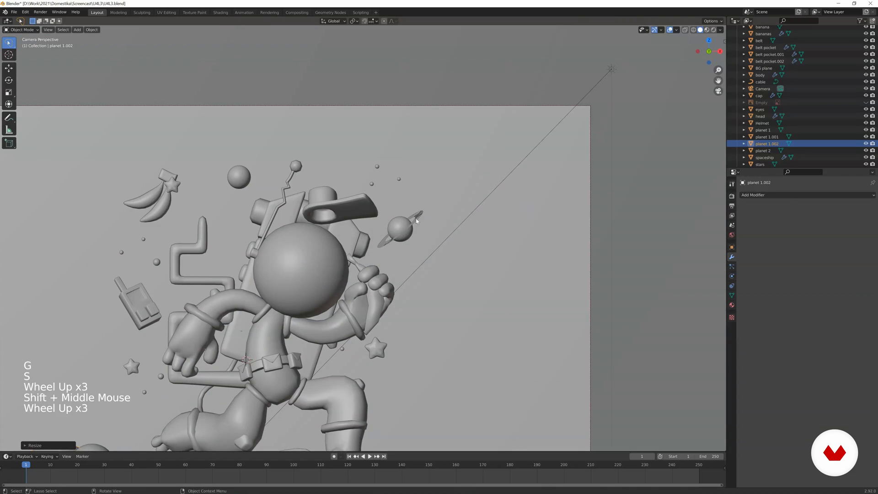
pyautogui.click(416, 219)
pyautogui.click(400, 228)
pyautogui.press('g')
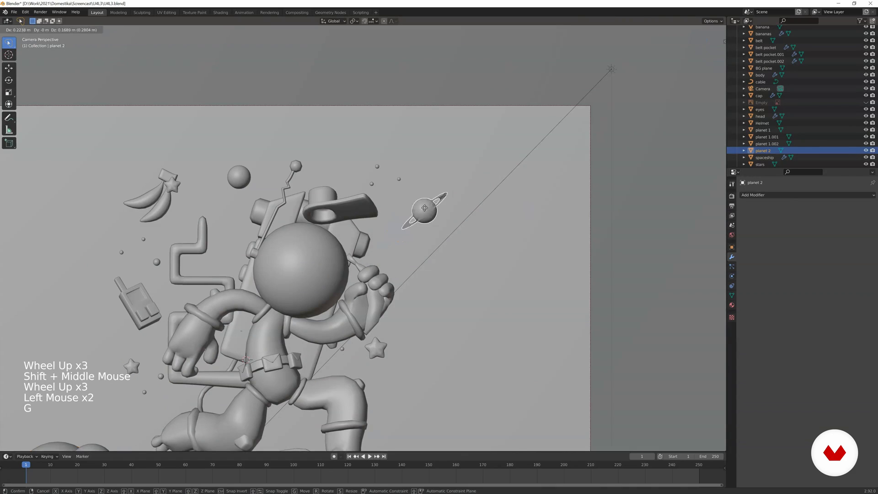
pyautogui.press('s')
pyautogui.press('g')
# - Extrude the flat ring of the ringed planet by about 0.017 m to give it thickness
pyautogui.keyDown('shift'); pyautogui.moveTo(477, 186); pyautogui.dragTo(447, 248, button='middle'); pyautogui.keyUp('shift')
pyautogui.scroll(5, 541, 209)
pyautogui.press('Tab')
pyautogui.scroll(3, 447, 248)
pyautogui.press('a')
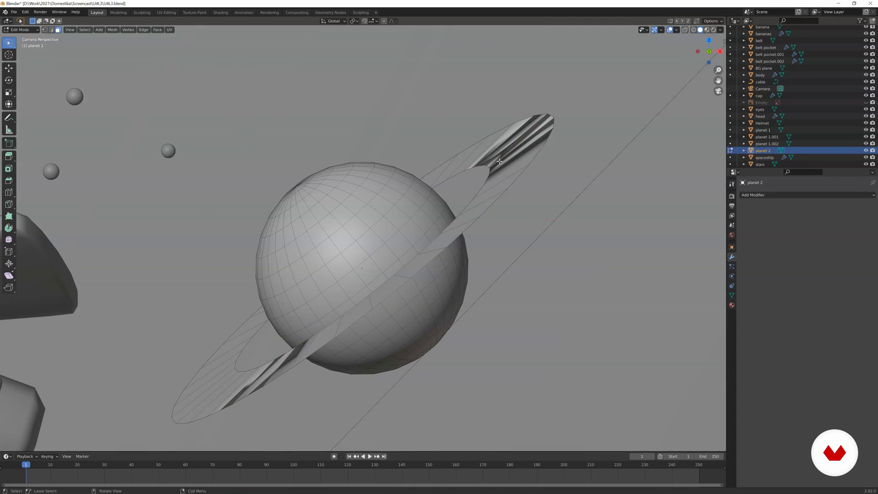
pyautogui.press('l')
pyautogui.scroll(2, 499, 161)
pyautogui.press('e')
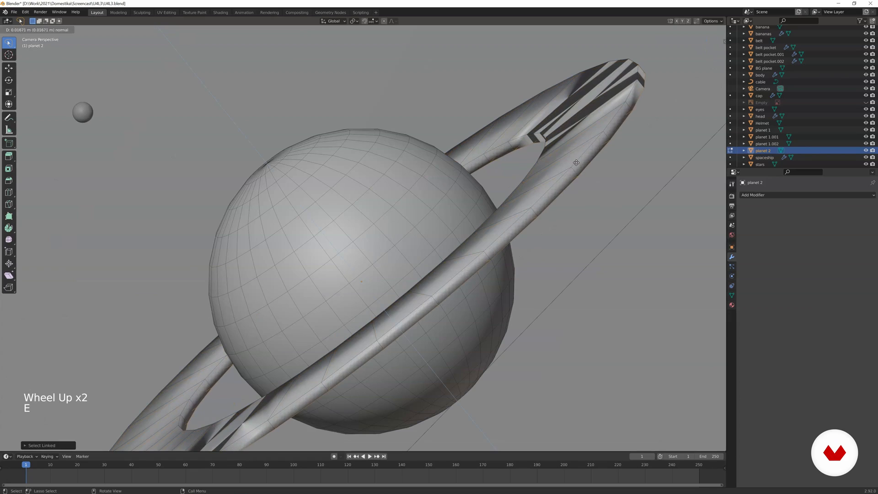
pyautogui.click(576, 163)
pyautogui.press('a')
# - Try to add a loop cut around the thickened planet ring
pyautogui.scroll(-1, 417, 249)
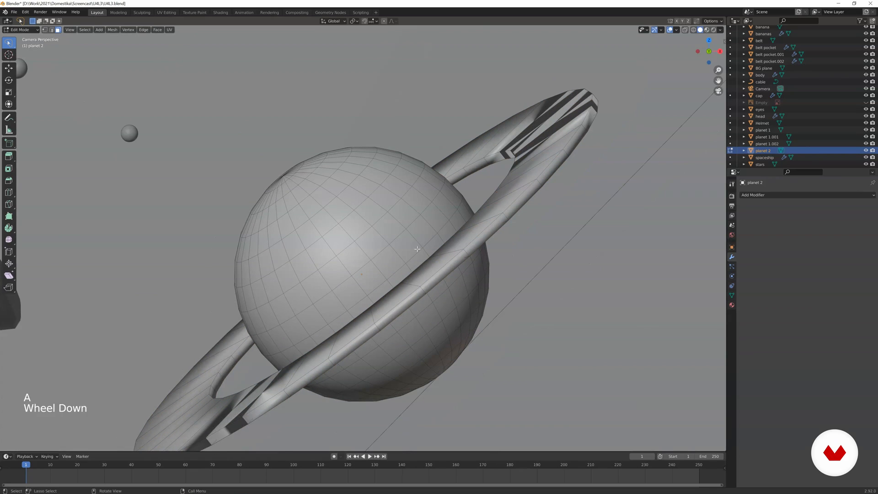
pyautogui.keyDown('shift'); pyautogui.moveTo(287, 379); pyautogui.dragTo(283, 382, button='middle'); pyautogui.keyUp('shift')
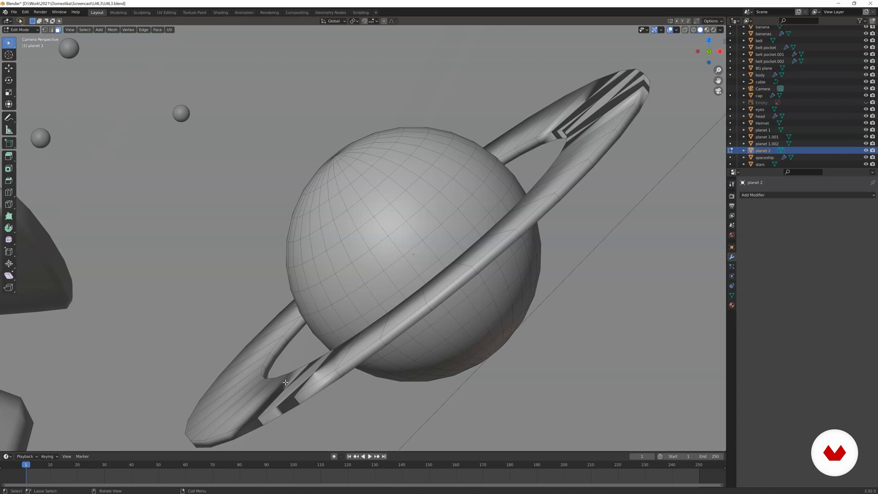
pyautogui.hotkey('ctrl', 'r')
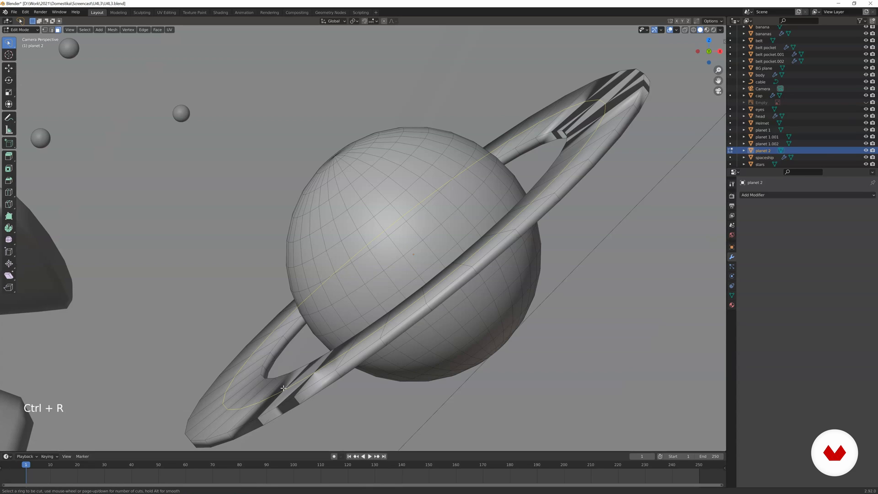
pyautogui.click(283, 388)
pyautogui.click(296, 378)
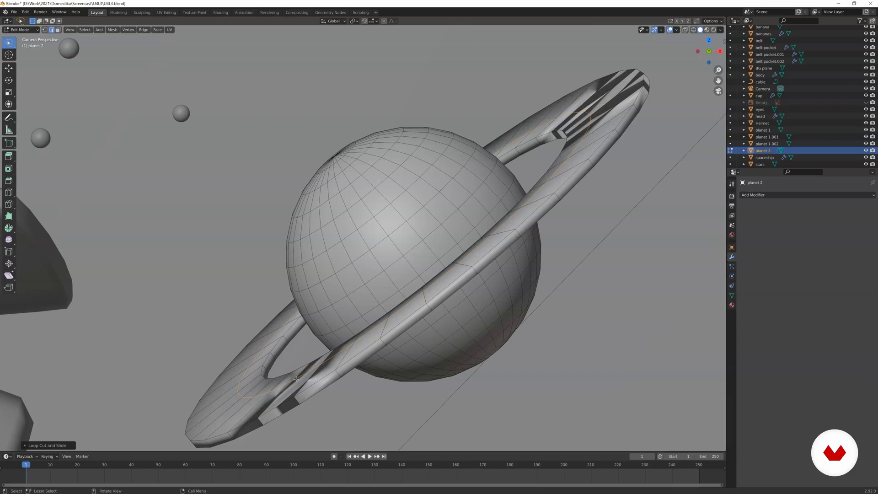
pyautogui.hotkey('ctrl', 'z')
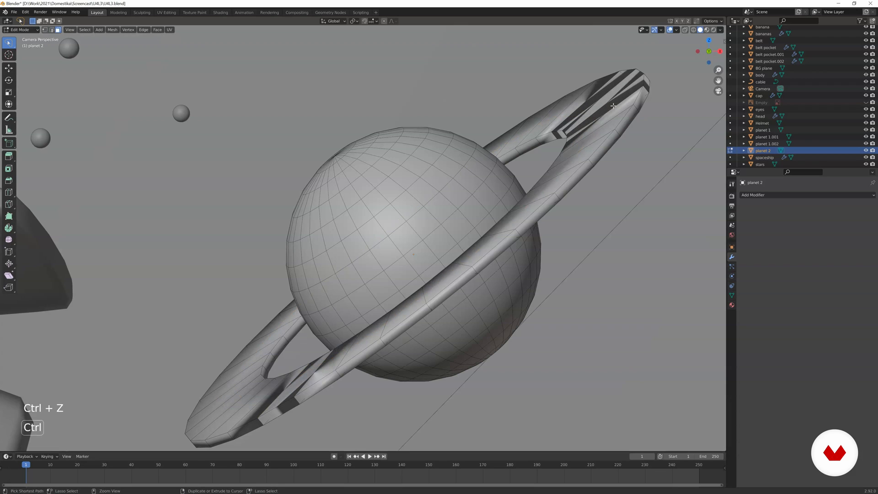
# - Recalculate the planet ring's normals and add two loop cuts running around the ring
pyautogui.press('l')
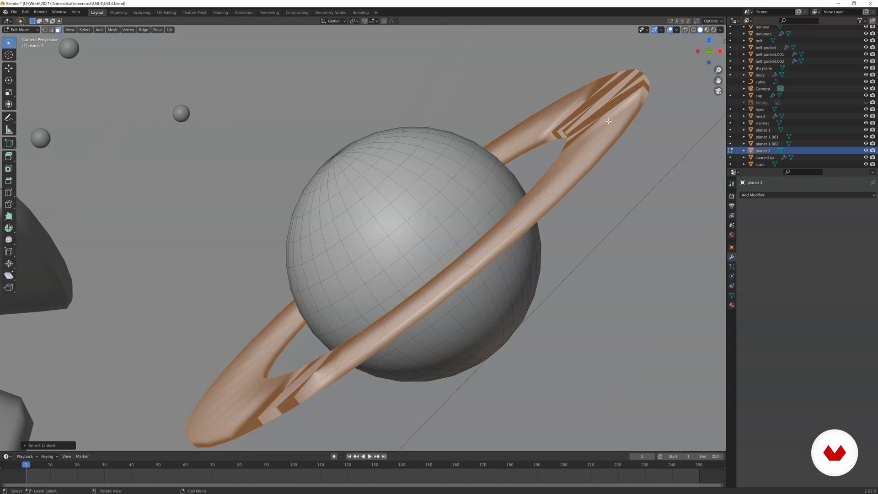
pyautogui.hotkey('shift', 'n')
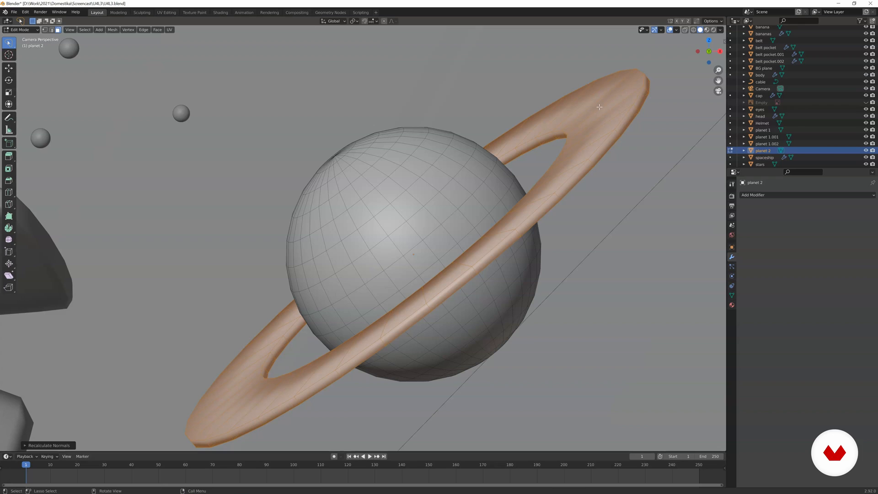
pyautogui.hotkey('ctrl', 'r')
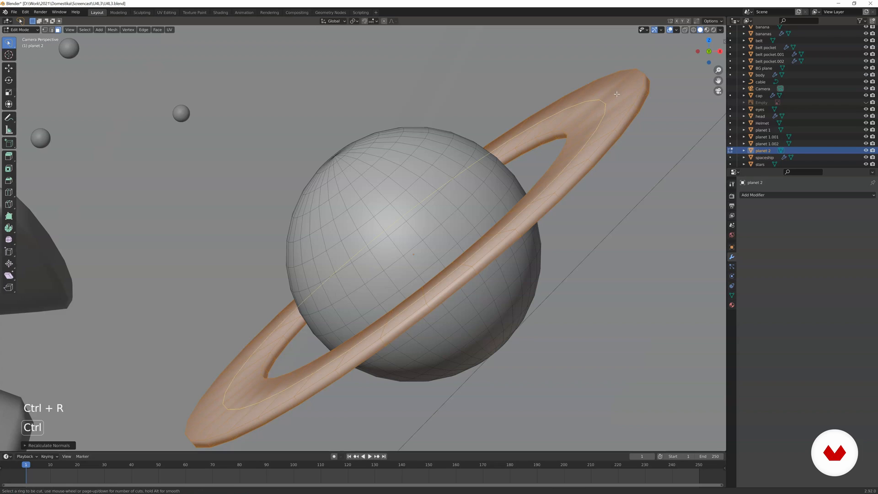
pyautogui.click(590, 105)
pyautogui.click(585, 119)
pyautogui.hotkey('ctrl', 'r')
pyautogui.click(617, 128)
pyautogui.press('Tab')
pyautogui.scroll(-5, 552, 137)
pyautogui.scroll(-3, 447, 198)
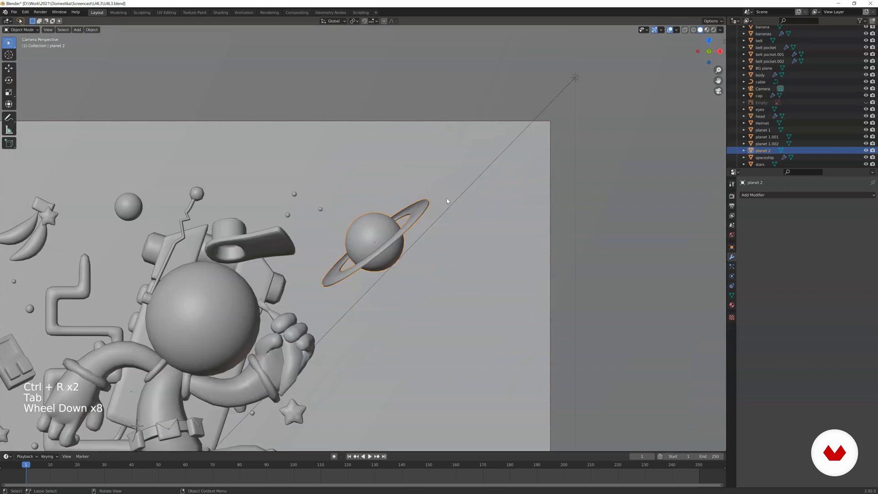
# - Scale up only the ring of the ringed planet slightly
pyautogui.scroll(2, 458, 174)
pyautogui.press('Tab')
pyautogui.scroll(3, 457, 174)
pyautogui.press('a')
pyautogui.press('l')
pyautogui.press('s')
pyautogui.click(445, 115)
# - Enlarge the globe of the ringed planet so it nearly fills the ring's opening
pyautogui.press('a')
pyautogui.press('l')
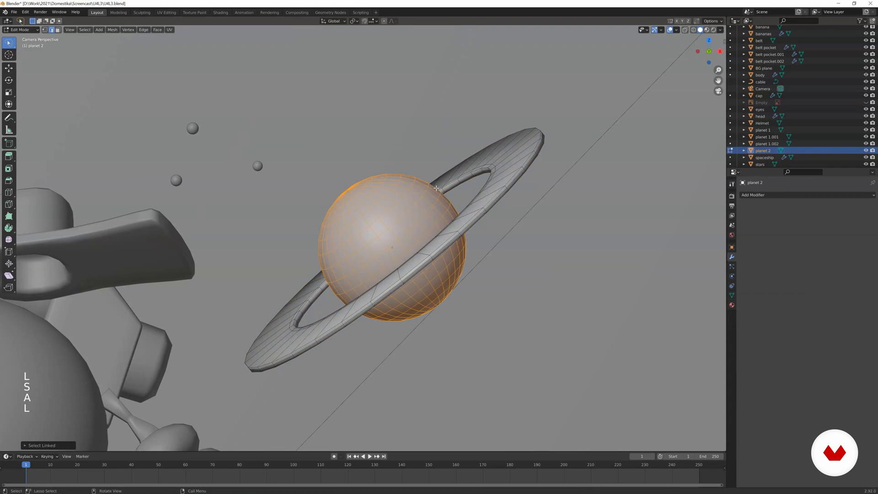
pyautogui.press('s')
pyautogui.click(499, 206)
pyautogui.press('Tab')
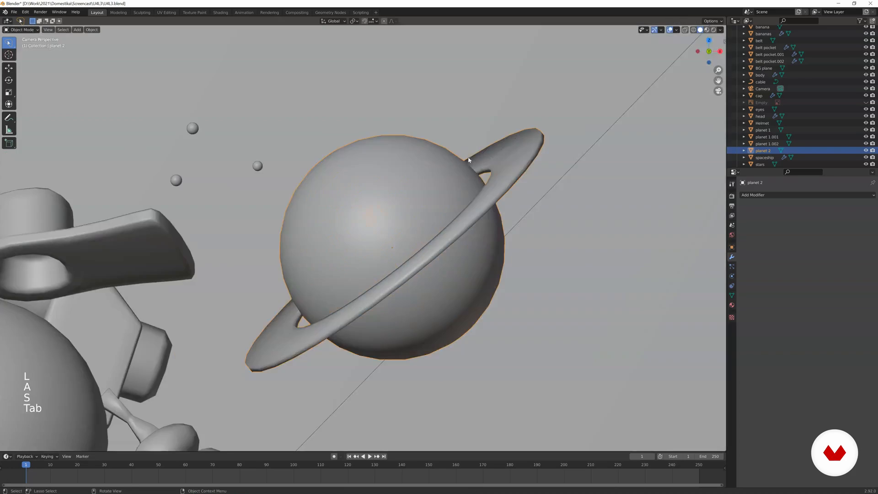
# - Scale the whole ringed planet down slightly within the composition
pyautogui.scroll(-7, 417, 239)
pyautogui.scroll(-2, 417, 240)
pyautogui.press('s')
pyautogui.click(412, 238)
# - Move the plain round planet above the tail slightly up and left, and enlarge it a little
pyautogui.scroll(-1, 275, 201)
pyautogui.keyDown('shift'); pyautogui.moveTo(274, 201); pyautogui.dragTo(314, 165, button='middle'); pyautogui.keyUp('shift')
pyautogui.scroll(2, 314, 165)
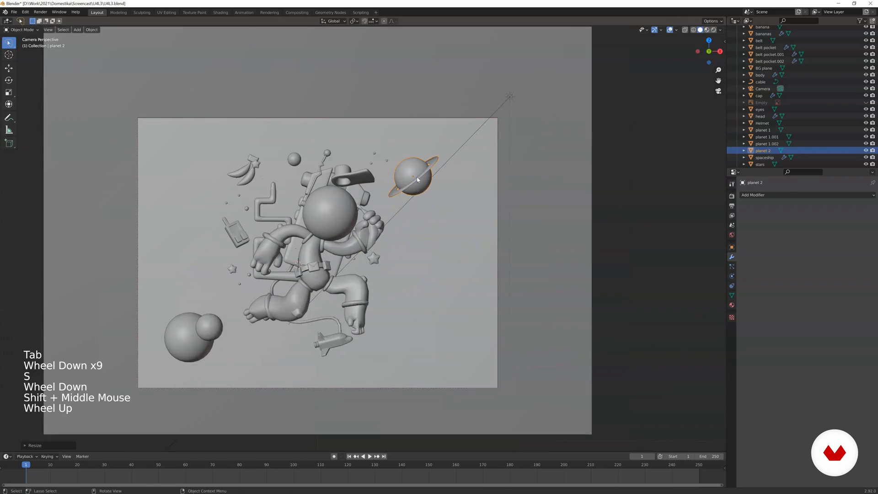
pyautogui.click(280, 142)
pyautogui.press('g')
pyautogui.click(280, 141)
pyautogui.press('s')
pyautogui.click(280, 141)
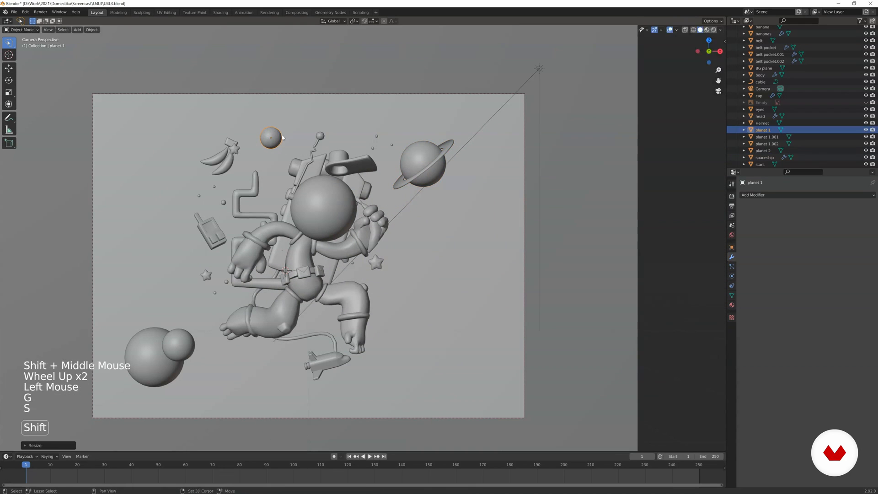
# - Duplicate the upper plain planet, placing an enlarged copy to the right of the character's front leg
pyautogui.hotkey('shift', 'd')
pyautogui.press('s')
pyautogui.click(460, 303)
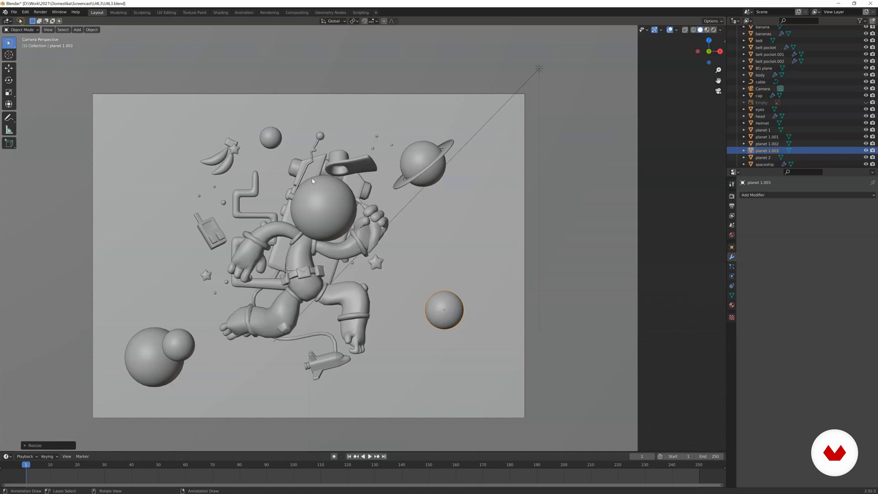
# - Enlarge the bananas and move them left, and shift the star beside them slightly right so it sits apart
pyautogui.click(219, 158)
pyautogui.press('g')
pyautogui.press('s')
pyautogui.press('g')
pyautogui.click(236, 149)
pyautogui.press('g')
pyautogui.click(241, 149)
# - Scale down the two overlapping lower-left planets together and move them up and right, closer to the trailing foot
pyautogui.click(153, 359)
pyautogui.keyDown('shift'); pyautogui.click(180, 344); pyautogui.keyUp('shift')
pyautogui.press('g')
pyautogui.press('s')
pyautogui.press('g')
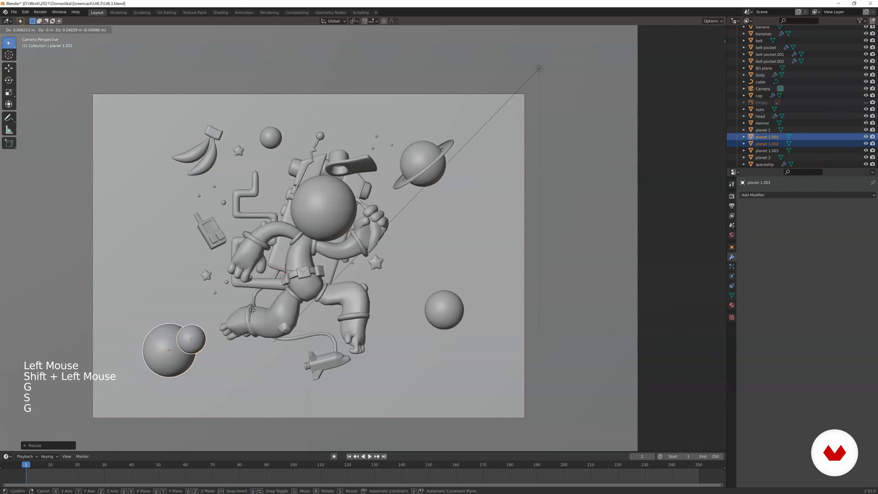
pyautogui.click(255, 302)
# - Move the five-pointed star beneath the raised arm down and right, away from the character
pyautogui.click(376, 262)
pyautogui.press('g')
pyautogui.click(403, 274)
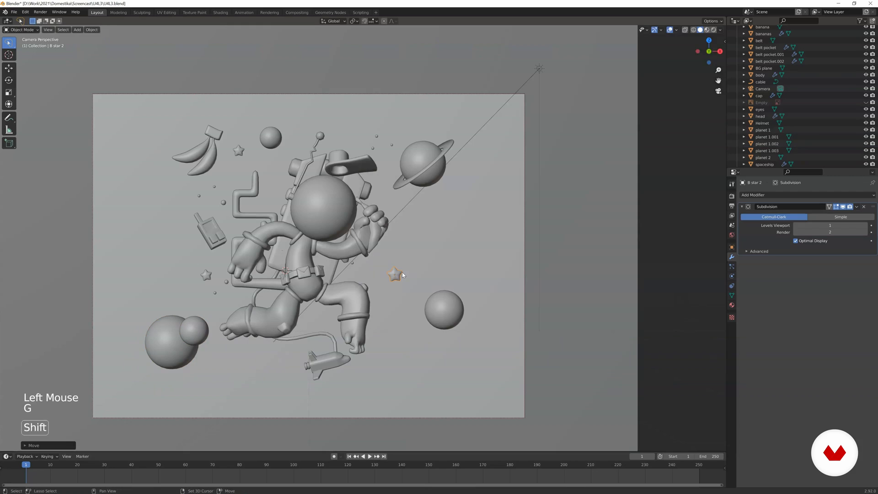
# - Duplicate the five-pointed star twice: a rotated copy below the ringed planet and a smaller one left of the tail
pyautogui.hotkey('shift', 'd')
pyautogui.press('r')
pyautogui.hotkey('shift', 'd')
pyautogui.click(217, 214)
pyautogui.press('s')
pyautogui.click(217, 215)
# - Duplicate the three small round stars beside the tail within their mesh, rotating and placing the copy below the left five-pointed star
pyautogui.doubleClick(373, 147)
pyautogui.keyDown('shift'); pyautogui.moveTo(230, 183); pyautogui.dragTo(309, 147, button='middle'); pyautogui.keyUp('shift')
pyautogui.scroll(2, 309, 148)
pyautogui.press('Tab')
pyautogui.press('a')
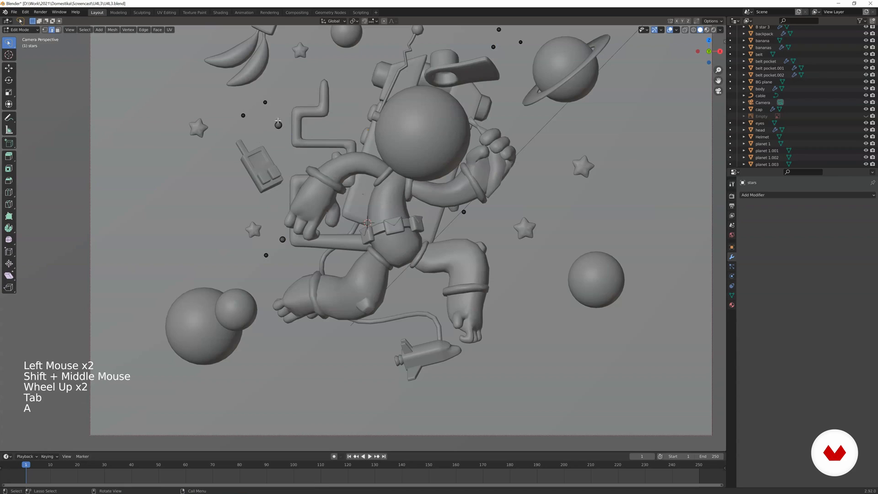
pyautogui.press('l')
pyautogui.press('l')
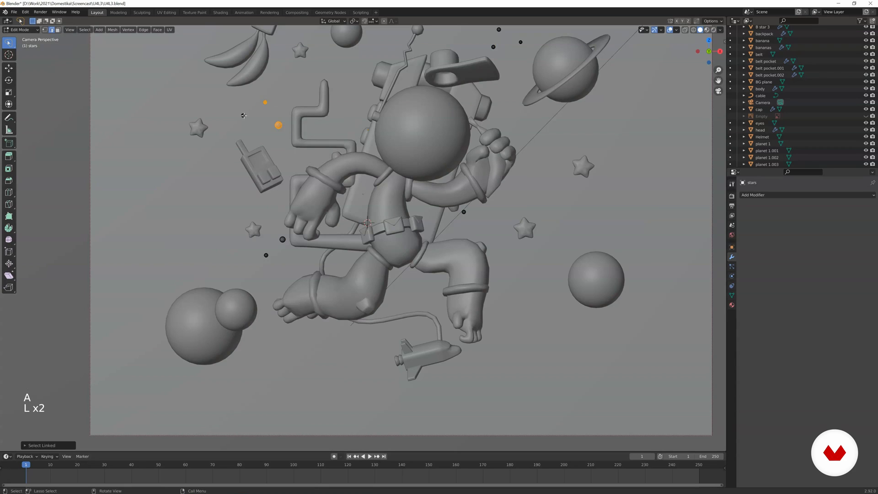
pyautogui.press('l')
pyautogui.scroll(-2, 244, 115)
pyautogui.hotkey('shift', 'd')
pyautogui.press('r')
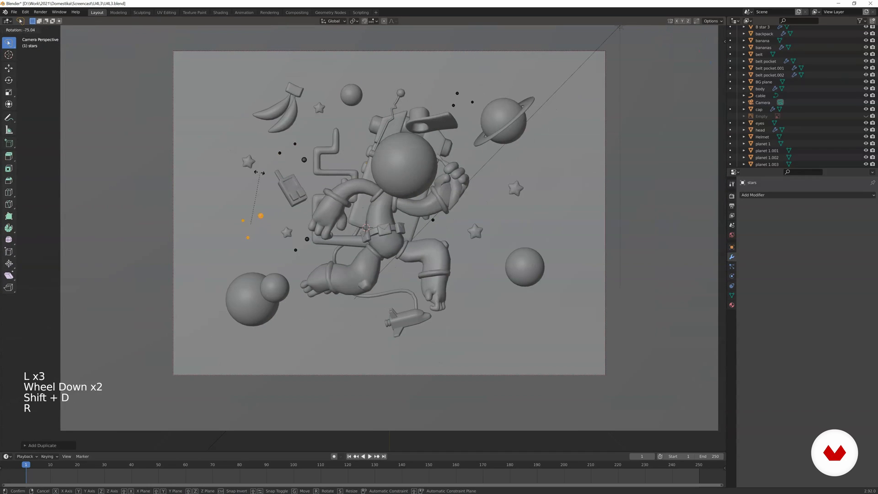
pyautogui.press('g')
pyautogui.click(263, 161)
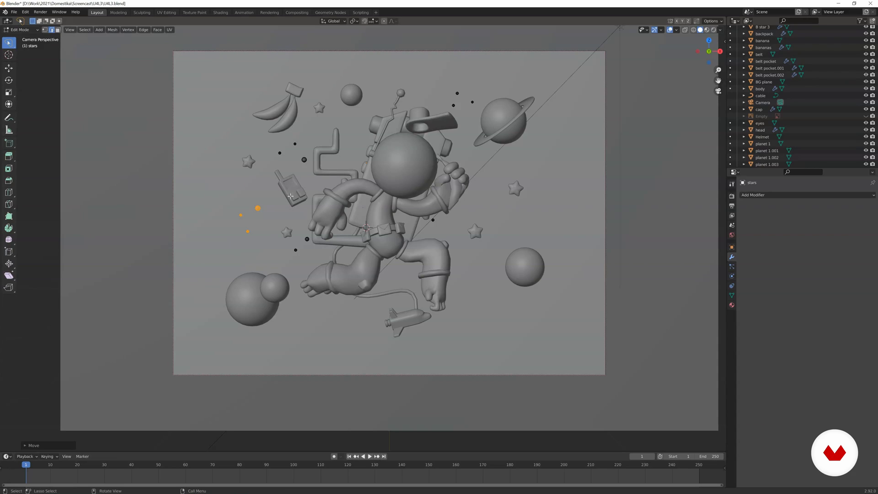
# - Duplicate the new trio of small round stars, rotating and placing the copy above the right-hand plain planet
pyautogui.hotkey('shift', 'd')
pyautogui.press('r')
pyautogui.click(530, 221)
pyautogui.press('g')
pyautogui.press('Tab')
# - Move the right-hand plain planet up and slightly left, and enlarge it a little
pyautogui.scroll(-3, 496, 258)
pyautogui.scroll(1, 485, 258)
pyautogui.click(473, 259)
pyautogui.press('g')
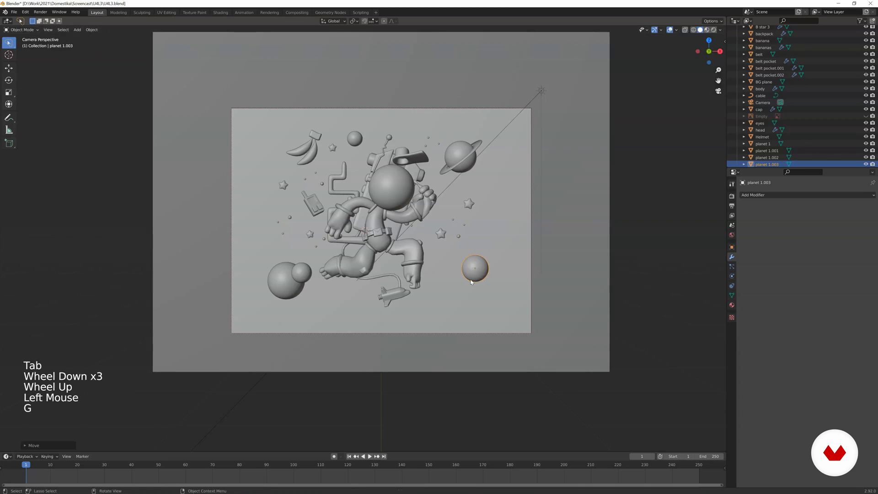
pyautogui.press('s')
pyautogui.press('g')
pyautogui.press('g')
pyautogui.press('s')
pyautogui.press('g')
# - Move the right-hand trio of small round stars below the plain planet and rotate it
pyautogui.click(466, 225)
pyautogui.press('Tab')
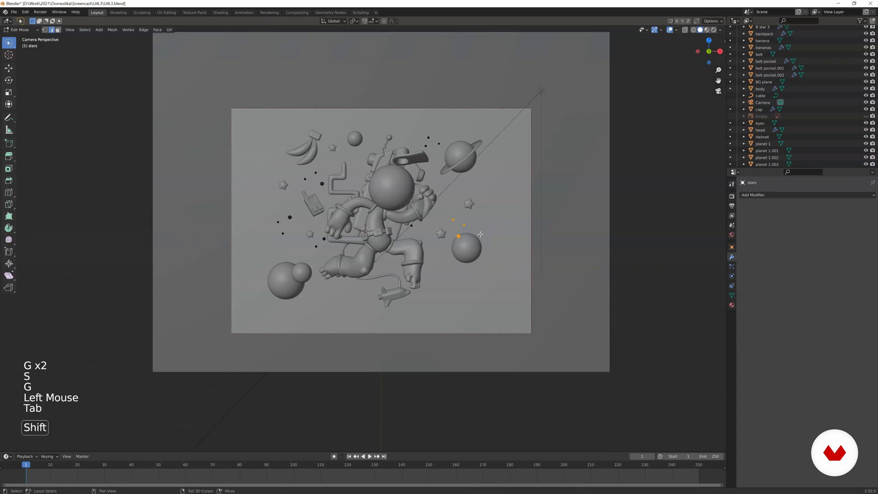
pyautogui.press('g')
pyautogui.press('r')
pyautogui.press('g')
pyautogui.click(448, 315)
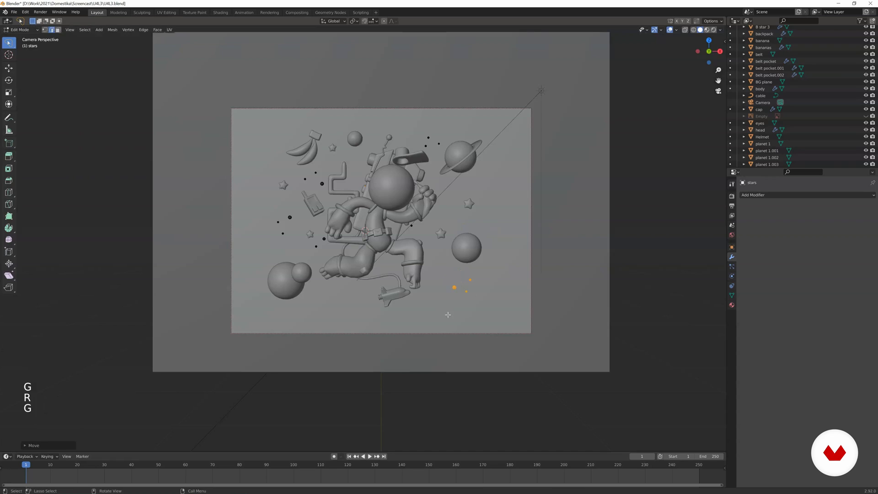
pyautogui.press('Tab')
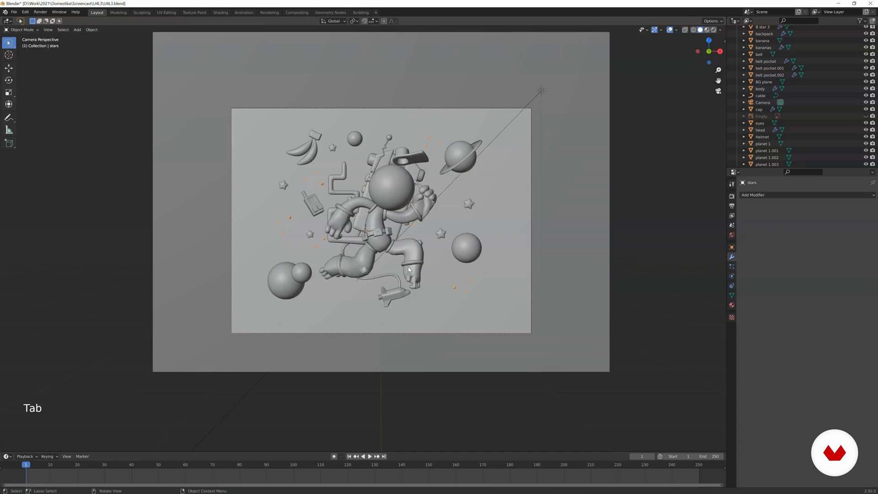
# - Move the walkie-talkie slightly left, away from the monkey's tail
pyautogui.scroll(4, 409, 270)
pyautogui.click(236, 222)
pyautogui.click(259, 169)
pyautogui.press('g')
pyautogui.click(262, 176)
pyautogui.press('g')
pyautogui.click(249, 177)
pyautogui.keyDown('shift'); pyautogui.moveTo(274, 160); pyautogui.dragTo(285, 197, button='middle'); pyautogui.keyUp('shift')
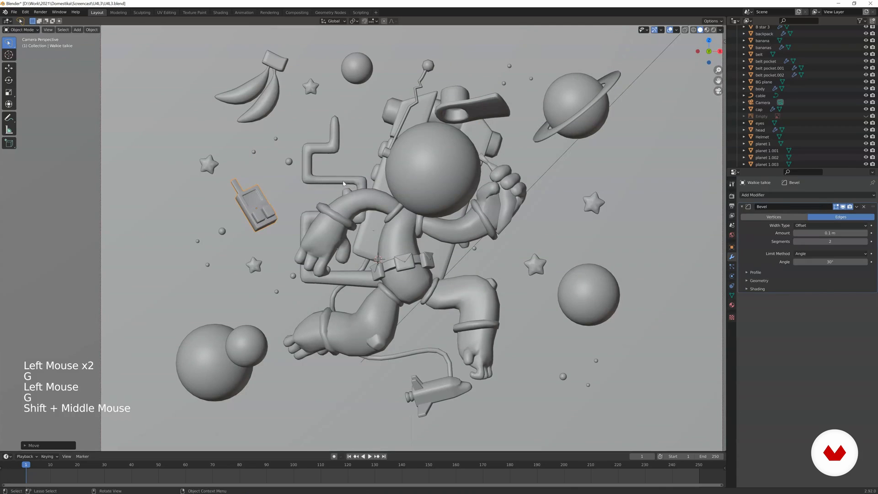
# - Nudge the angular tail slightly, narrow its end face beside the belt and move that end further into the body
pyautogui.click(350, 183)
pyautogui.press('g')
pyautogui.click(346, 182)
pyautogui.press('Tab')
pyautogui.scroll(2, 369, 248)
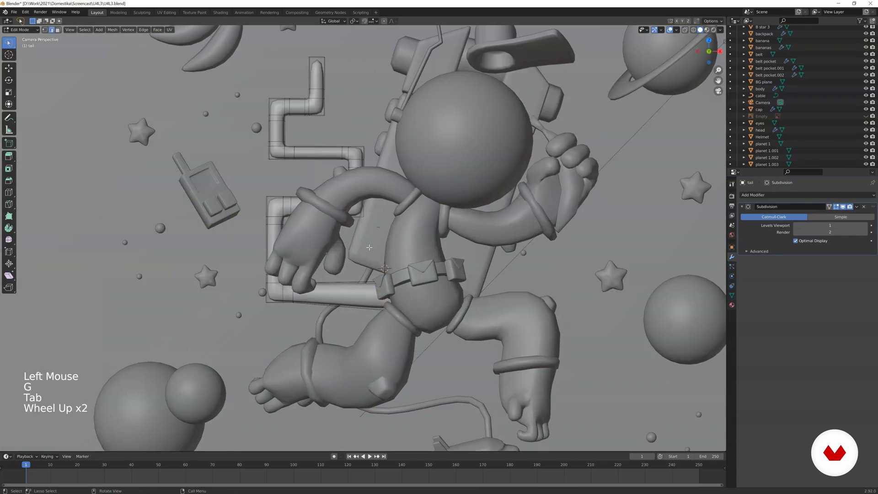
pyautogui.press('z')
pyautogui.press('s')
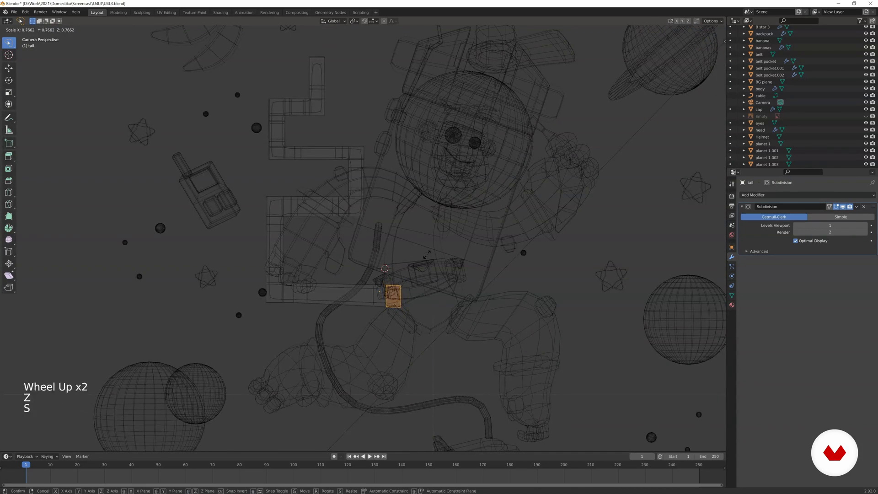
pyautogui.click(427, 255)
pyautogui.press('g')
pyautogui.click(429, 250)
pyautogui.press('g')
pyautogui.click(433, 249)
pyautogui.press('Tab')
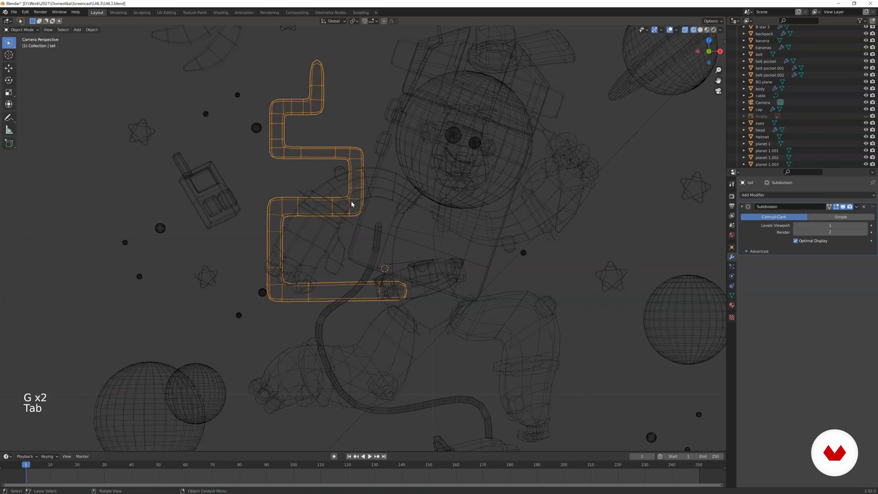
# - Rotate the whole tail clockwise by about 12° and reposition it so its base stays behind the hips
pyautogui.scroll(-2, 352, 204)
pyautogui.scroll(2, 363, 238)
pyautogui.press('r')
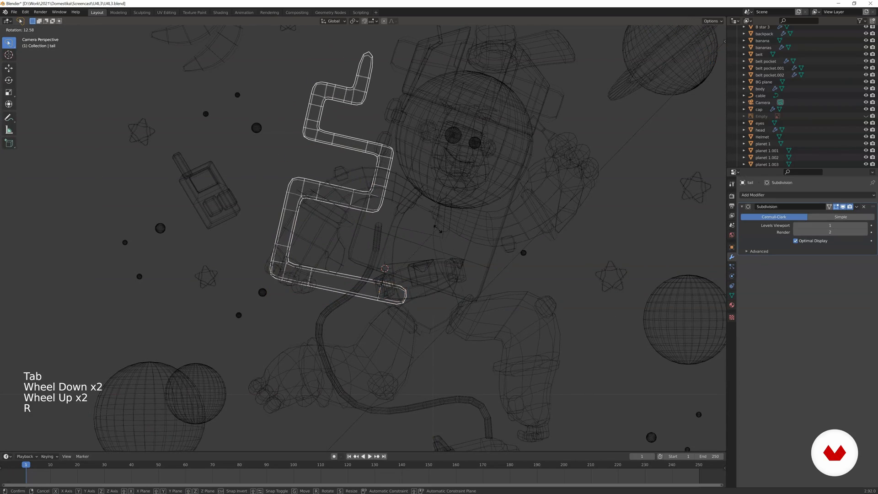
pyautogui.press('g')
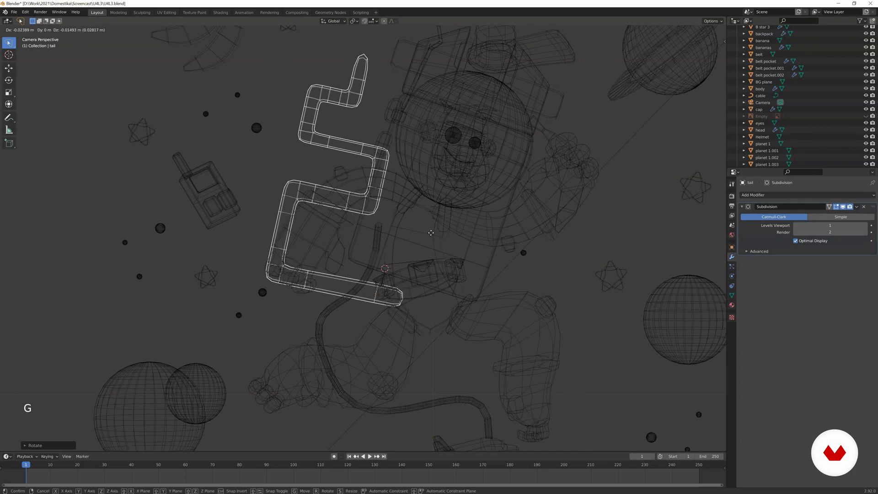
pyautogui.click(410, 226)
pyautogui.scroll(-3, 411, 227)
pyautogui.press('z')
pyautogui.click(456, 228)
pyautogui.scroll(1, 456, 228)
pyautogui.press('g')
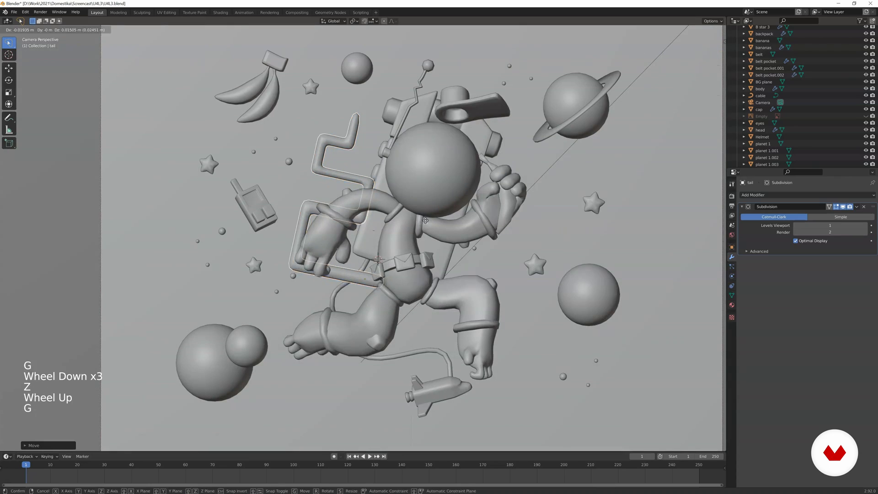
pyautogui.click(360, 177)
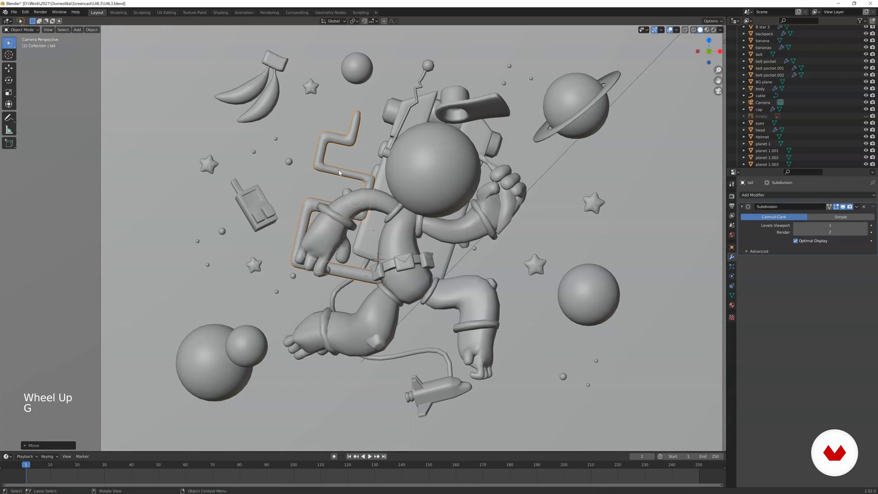
# - In the tail's mesh, select the faces of the middle bend behind the raised shoulder and move them left to shorten the zigzag
pyautogui.press('Tab')
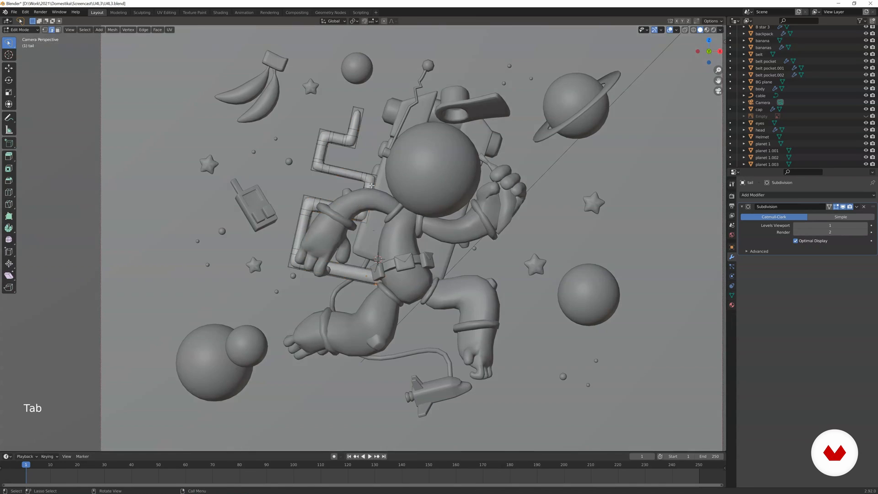
pyautogui.scroll(4, 369, 194)
pyautogui.keyDown('shift'); pyautogui.moveTo(369, 194); pyautogui.dragTo(311, 169, button='middle'); pyautogui.keyUp('shift')
pyautogui.scroll(2, 284, 156)
pyautogui.press('z')
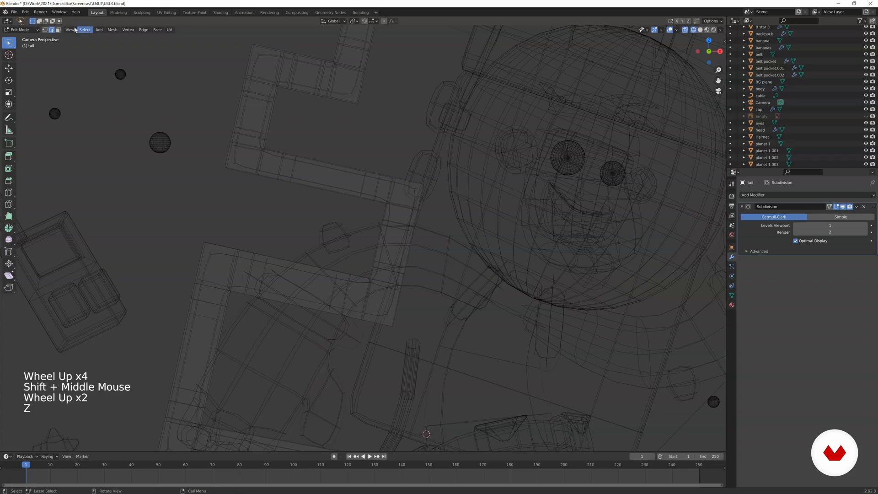
pyautogui.press('c')
pyautogui.press('Escape')
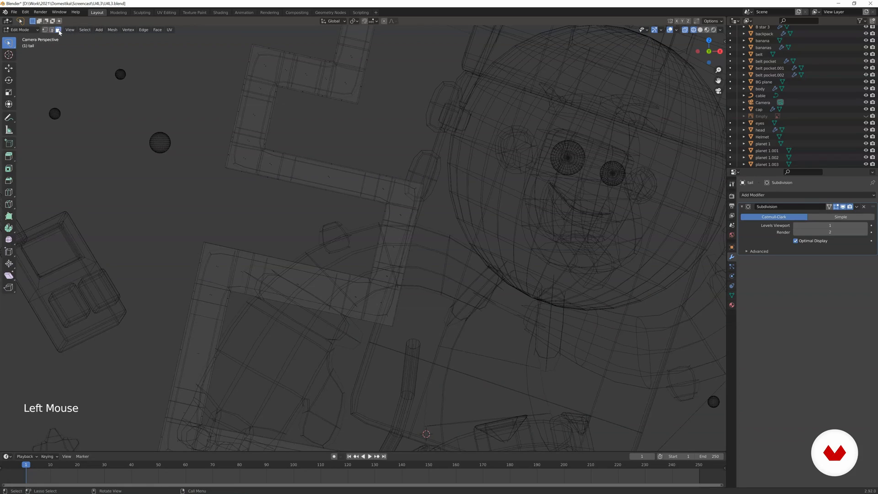
pyautogui.press('c')
pyautogui.moveTo(355, 160)
pyautogui.mouseDown()
pyautogui.moveTo(392, 196)
pyautogui.moveTo(376, 300)
pyautogui.mouseUp()
pyautogui.rightClick(376, 300)
pyautogui.press('g')
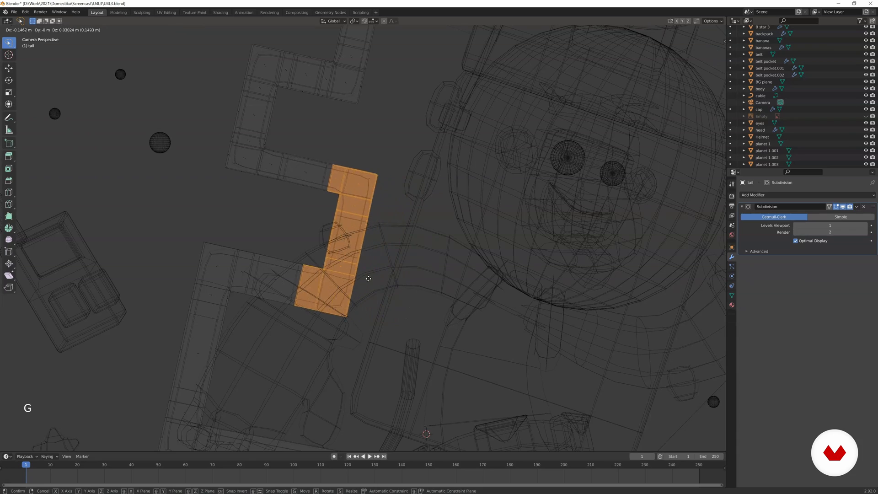
pyautogui.click(330, 300)
# - Show the scene in colour shading and rotate the whole tail a little further clockwise, adjusting its position
pyautogui.press('Tab')
pyautogui.press('z')
pyautogui.scroll(-4, 330, 300)
pyautogui.keyDown('shift'); pyautogui.moveTo(342, 294); pyautogui.dragTo(415, 253, button='middle'); pyautogui.keyUp('shift')
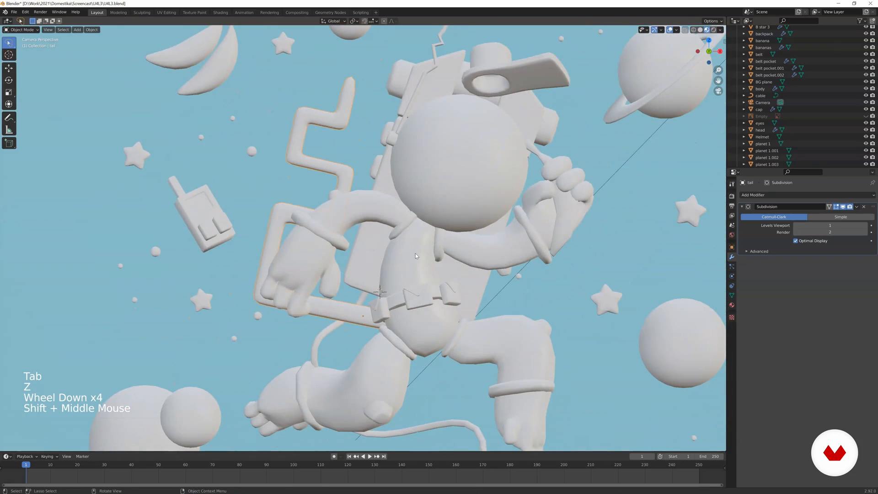
pyautogui.scroll(-2, 448, 270)
pyautogui.press('r')
pyautogui.press('r')
pyautogui.press('g')
pyautogui.press('r')
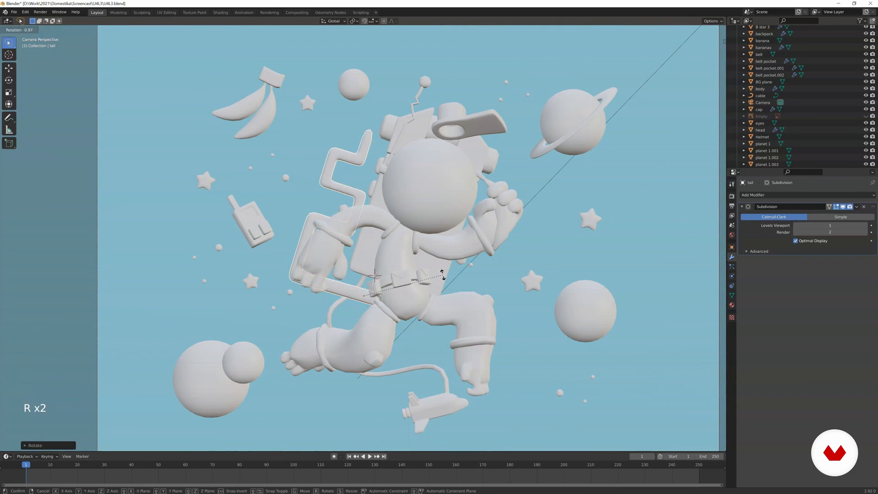
pyautogui.click(444, 274)
# - Move the tail's end face loop beside the belt slightly towards the hip
pyautogui.scroll(2, 395, 293)
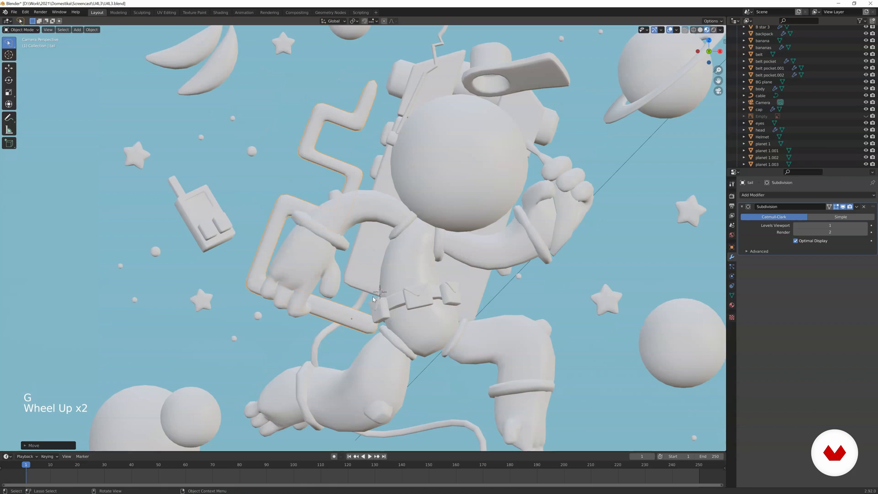
pyautogui.press('Tab')
pyautogui.press('3')
pyautogui.keyDown('alt'); pyautogui.click(370, 326); pyautogui.keyUp('alt')
pyautogui.press('g')
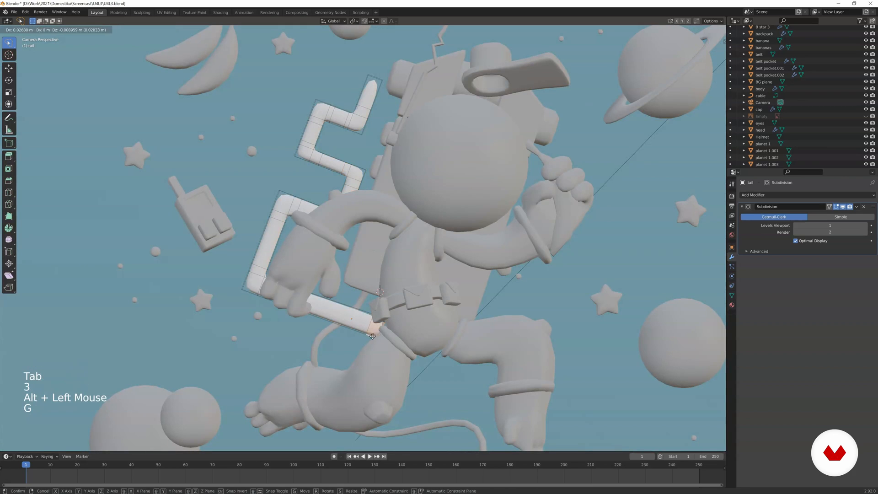
pyautogui.press('Tab')
# - Shift the whole tail slightly right, closer to the backpack
pyautogui.scroll(-2, 392, 341)
pyautogui.scroll(1, 353, 312)
pyautogui.press('Tab')
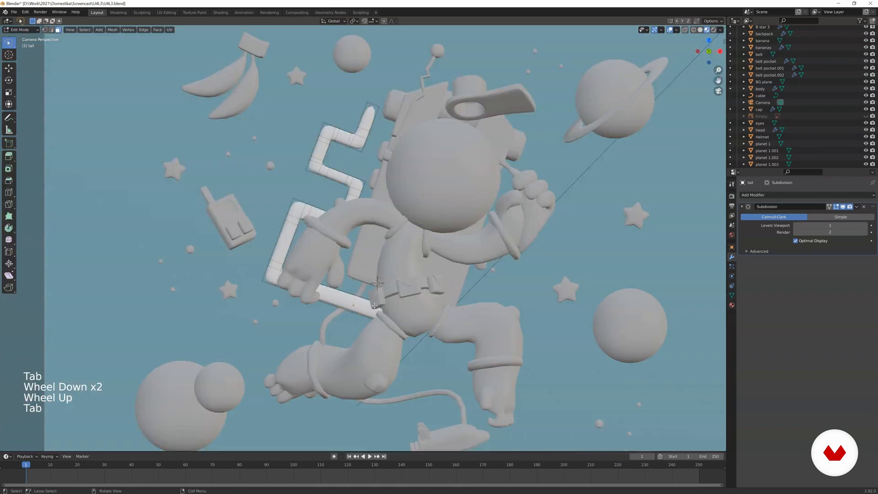
pyautogui.scroll(-1, 361, 307)
pyautogui.press('Tab')
pyautogui.press('g')
pyautogui.click(370, 300)
# - In wireframe, select the faces of the tail's middle bend again and move them up and left
pyautogui.press('Tab')
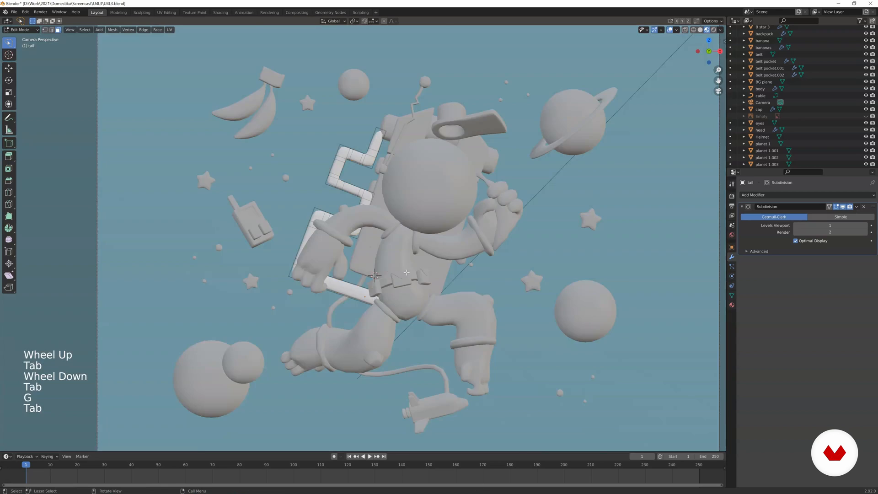
pyautogui.scroll(5, 376, 145)
pyautogui.press('z')
pyautogui.press('a')
pyautogui.press('c')
pyautogui.moveTo(373, 125)
pyautogui.mouseDown()
pyautogui.moveTo(368, 137)
pyautogui.moveTo(336, 119)
pyautogui.mouseUp()
pyautogui.rightClick(336, 119)
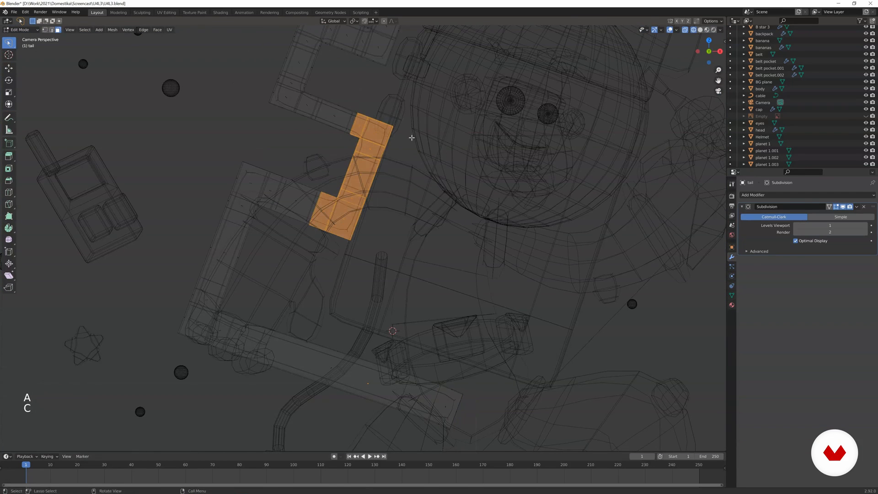
pyautogui.press('g')
pyautogui.click(384, 108)
# - Select the faces of the tail's upper tip section, move them left to clear the helmet, and return to solid shading
pyautogui.keyDown('shift'); pyautogui.moveTo(384, 108); pyautogui.dragTo(379, 215, button='middle'); pyautogui.keyUp('shift')
pyautogui.press('a')
pyautogui.press('c')
pyautogui.moveTo(406, 91); pyautogui.dragTo(352, 108)
pyautogui.rightClick(352, 108)
pyautogui.press('g')
pyautogui.click(368, 121)
pyautogui.press('g')
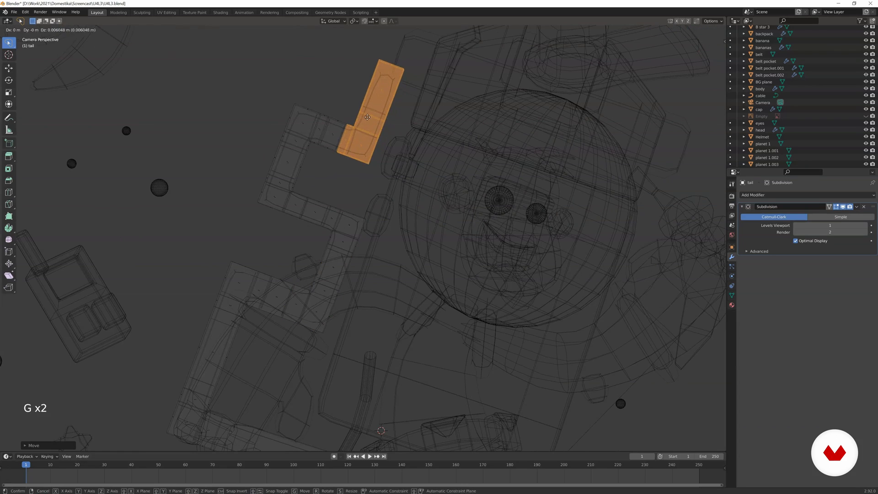
pyautogui.click(361, 117)
pyautogui.press('Tab')
pyautogui.press('z')
pyautogui.press('z')
pyautogui.scroll(-7, 498, 218)
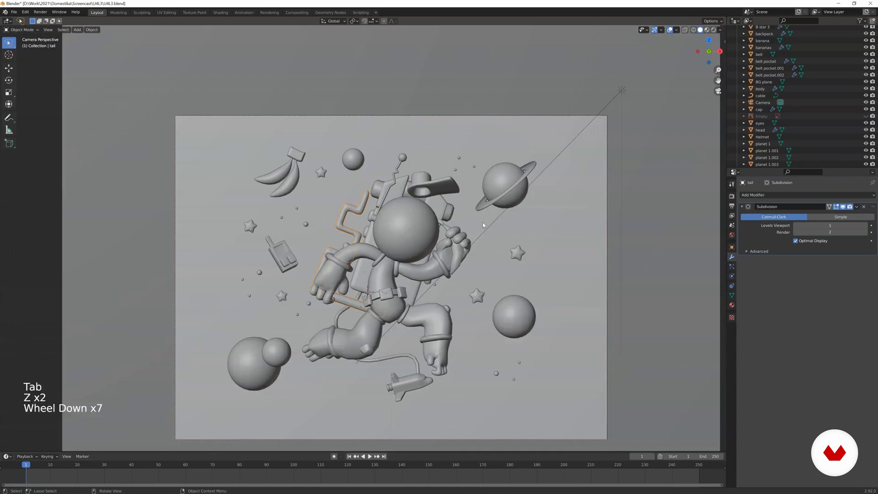
# - Move the whole tail slightly up and left behind the arm, and deselect it
pyautogui.keyDown('shift'); pyautogui.moveTo(482, 222); pyautogui.dragTo(472, 202, button='middle'); pyautogui.keyUp('shift')
pyautogui.click(588, 237)
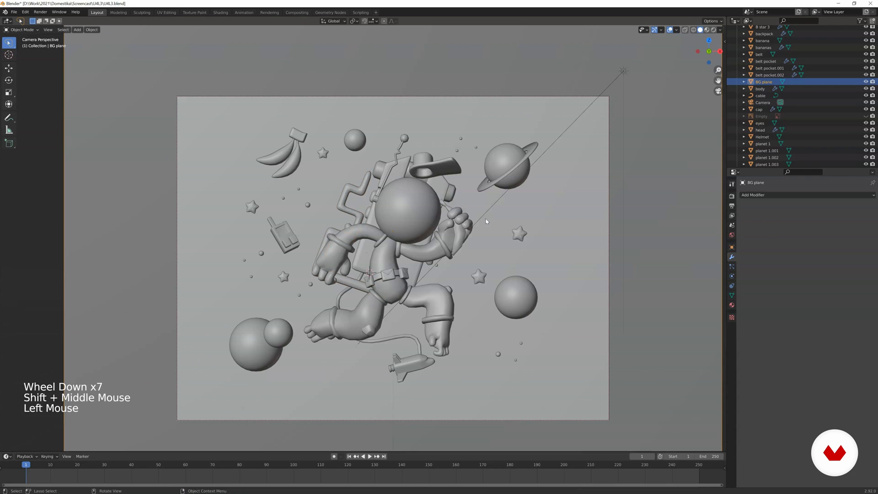
pyautogui.click(348, 290)
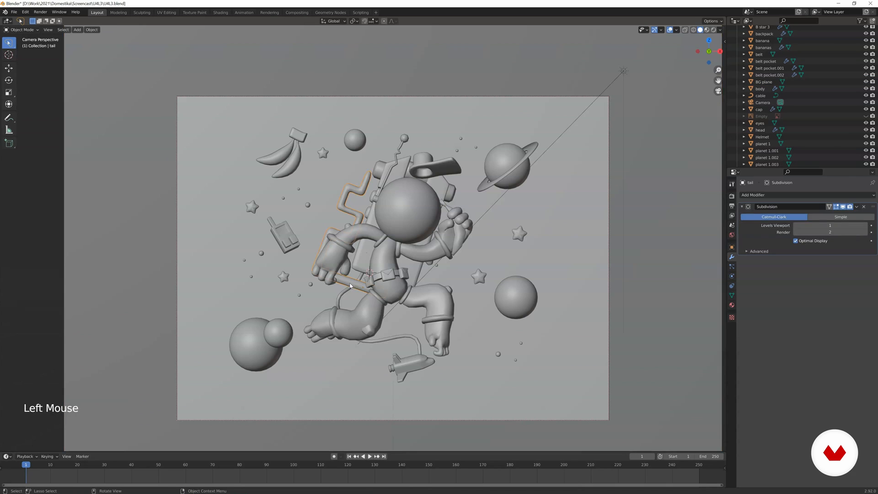
pyautogui.press('g')
pyautogui.press('g')
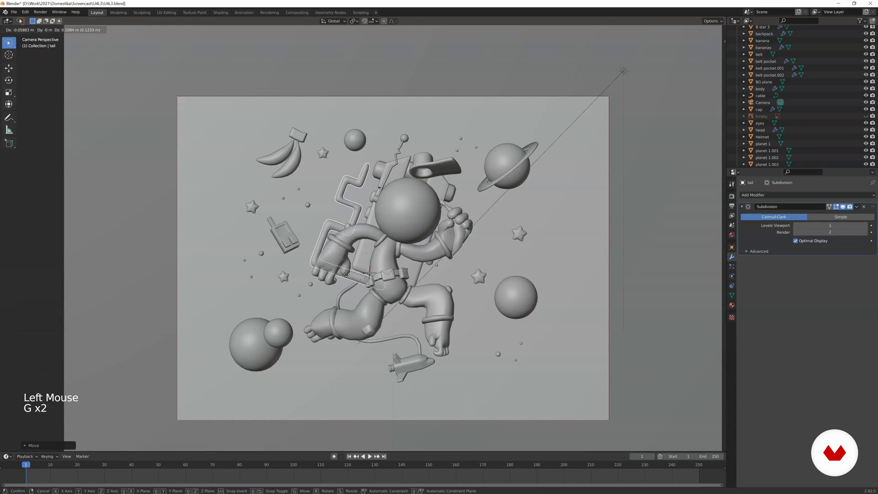
pyautogui.click(341, 274)
pyautogui.click(340, 274)
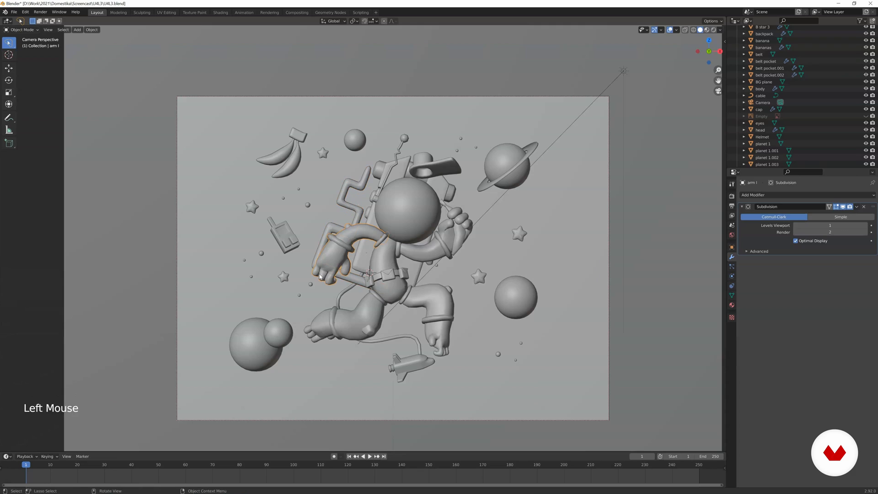
pyautogui.click(341, 304)
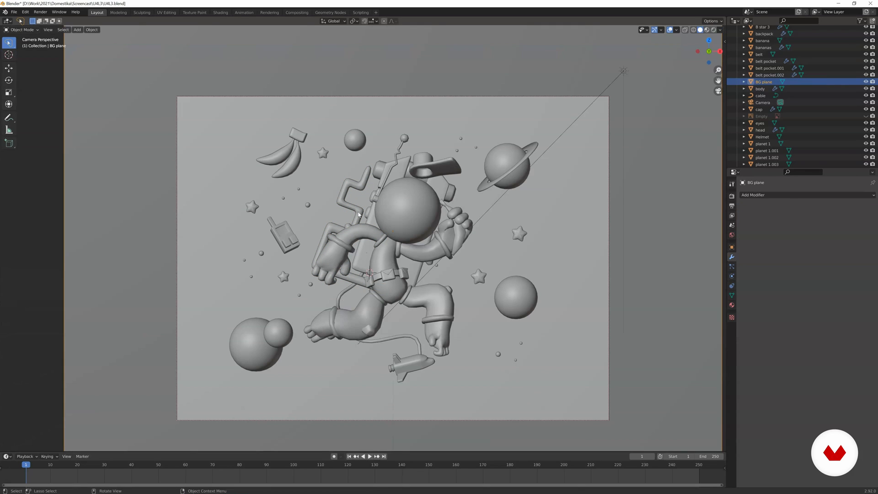
# - Move the small upper planet, the bananas and the five-pointed star between them slightly down
pyautogui.click(353, 143)
pyautogui.press('g')
pyautogui.click(353, 144)
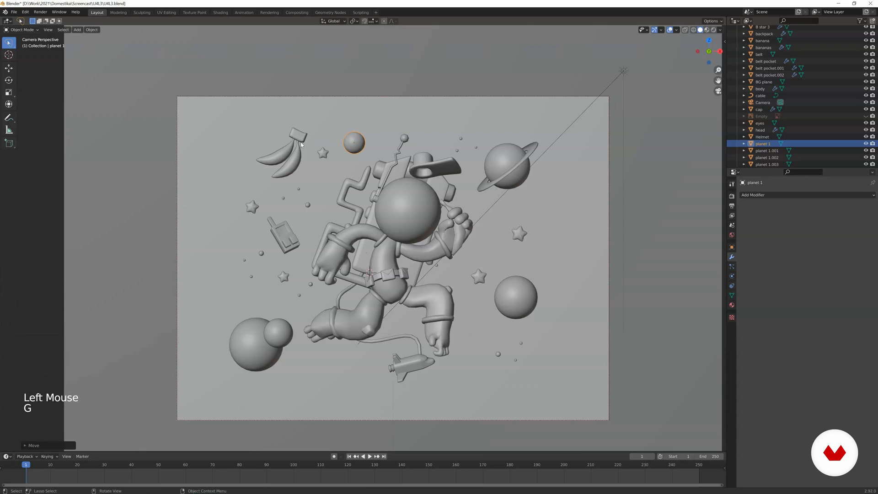
pyautogui.click(301, 145)
pyautogui.press('g')
pyautogui.click(328, 152)
pyautogui.press('g')
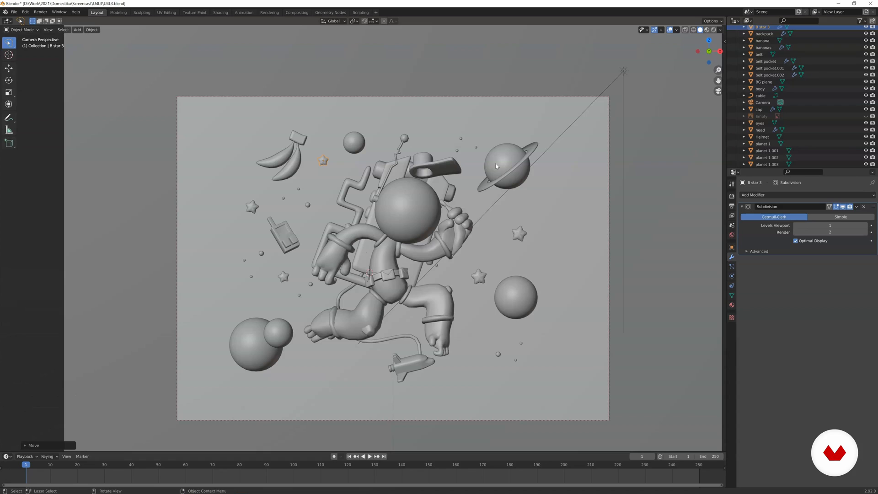
# - Try placing the small planet above the antenna and the bananas up beside it, and start moving the lower-left planet pair
pyautogui.click(349, 140)
pyautogui.press('g')
pyautogui.click(380, 119)
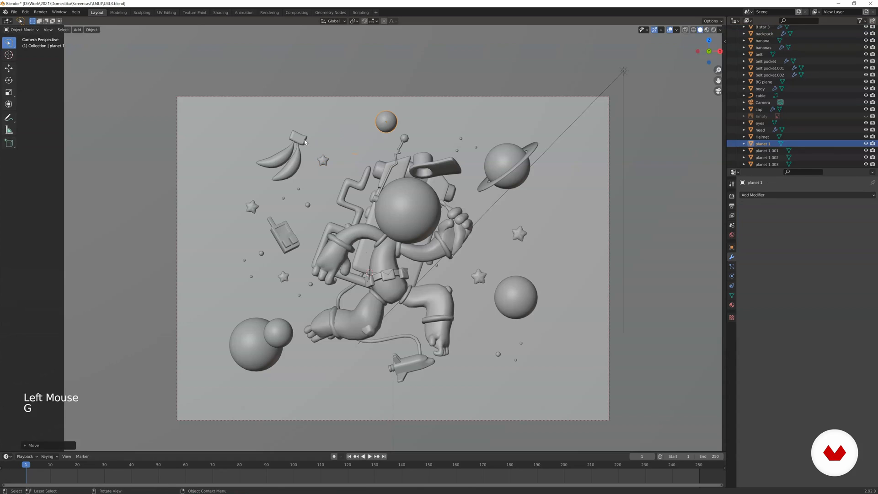
pyautogui.click(306, 140)
pyautogui.press('g')
pyautogui.click(263, 279)
pyautogui.click(245, 322)
pyautogui.keyDown('shift'); pyautogui.click(278, 331); pyautogui.keyUp('shift')
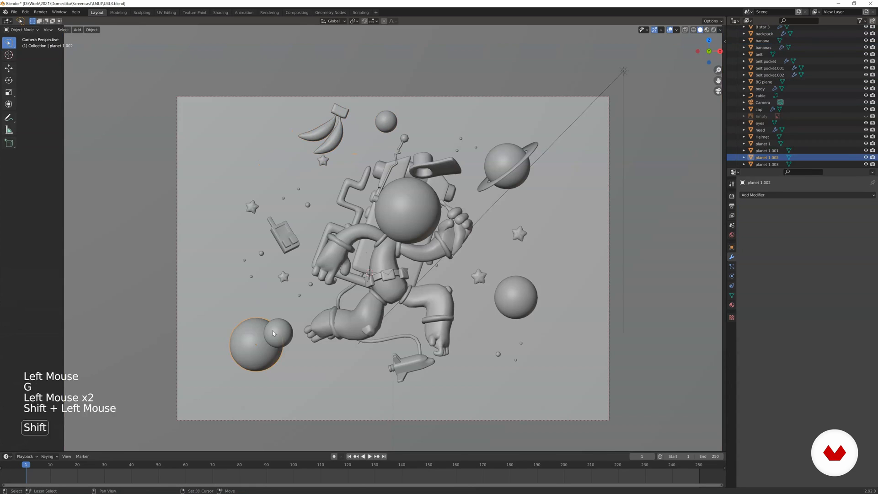
pyautogui.press('g')
# - Undo the latest moves of the planets and the bananas
pyautogui.hotkey('ctrl', 'z')
pyautogui.hotkey('ctrl', 'z')
pyautogui.hotkey('ctrl', 'z')
pyautogui.hotkey('ctrl', 'z')
pyautogui.hotkey('ctrl', 'z')
pyautogui.hotkey('ctrl', 'z')
pyautogui.hotkey('ctrl', 'z')
pyautogui.hotkey('ctrl', 'z')
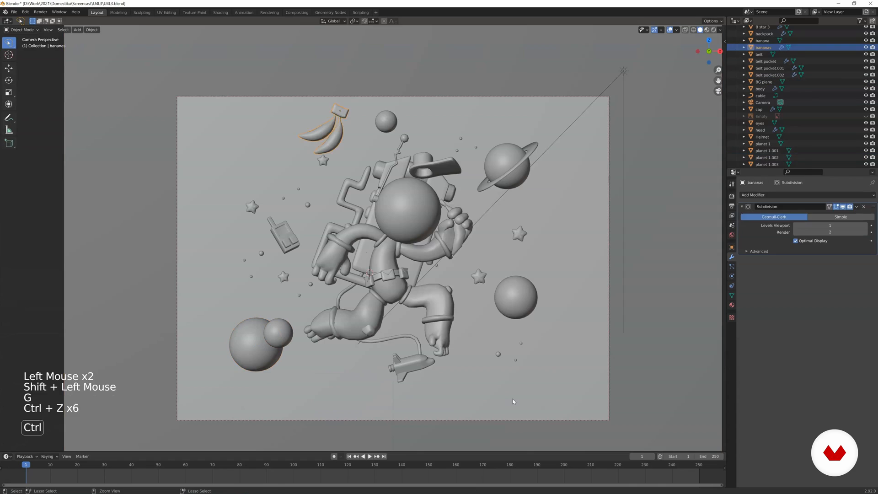
pyautogui.hotkey('ctrl', 'z')
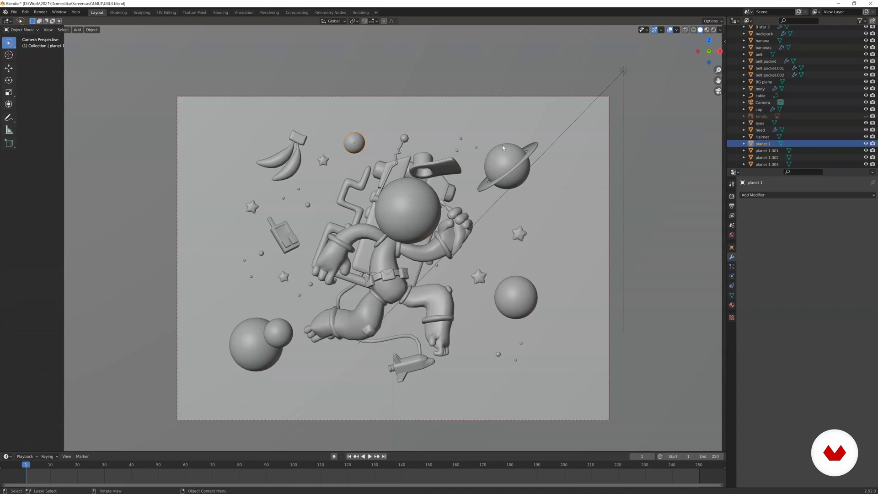
# - Shrink the five-pointed star nearest the right-hand plain planet and move it slightly up
pyautogui.click(525, 156)
pyautogui.click(522, 237)
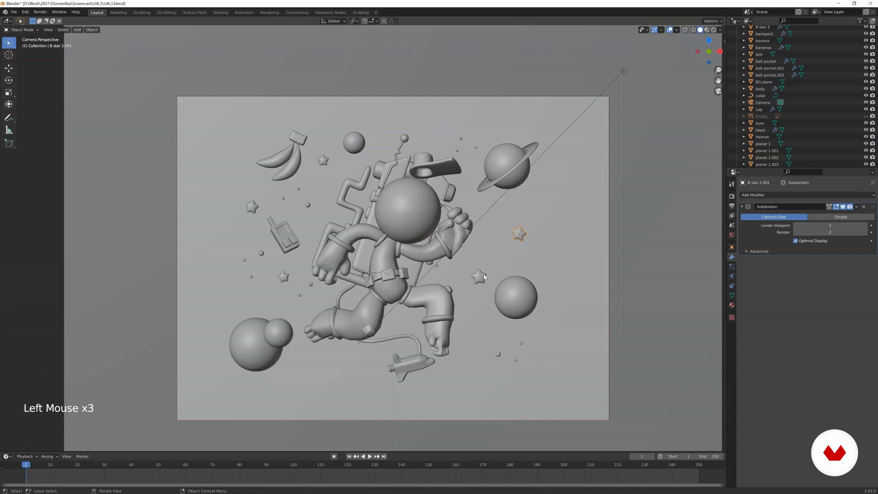
pyautogui.click(479, 276)
pyautogui.press('s')
pyautogui.press('g')
pyautogui.click(489, 267)
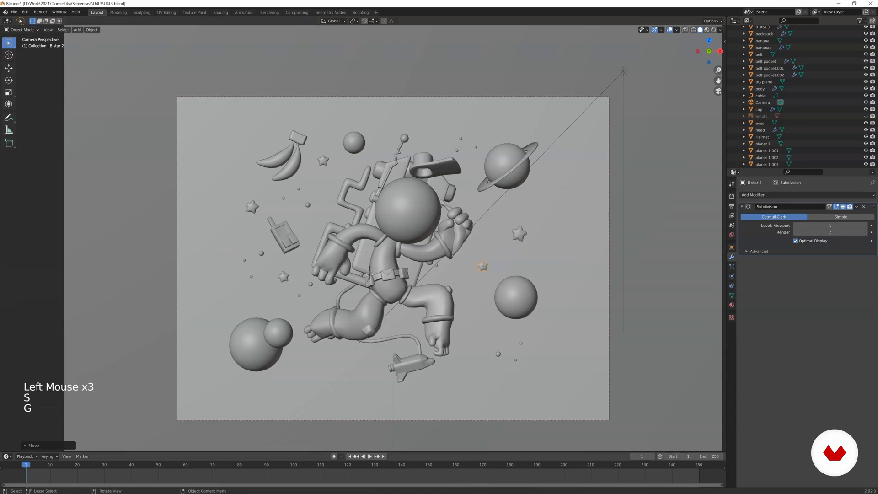